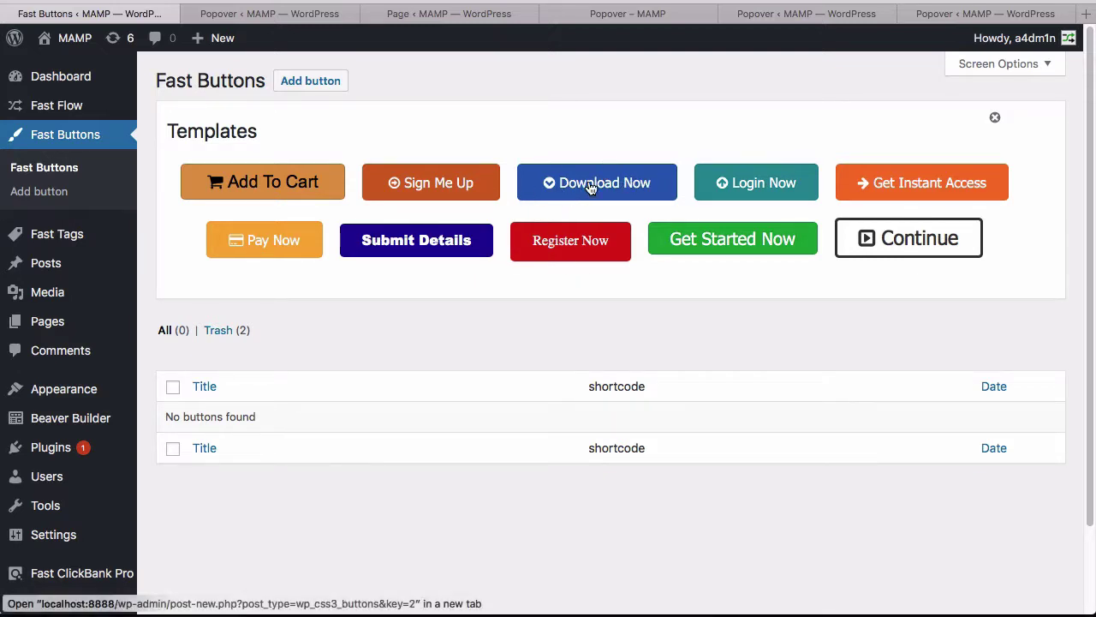
Start a new button from the Download Now template in a separate browser tab and title it "Download Button"
{"action": "left_click", "coordinate": [589, 187], "text": "super"}
{"action": "key", "text": "super+alt+Right"}
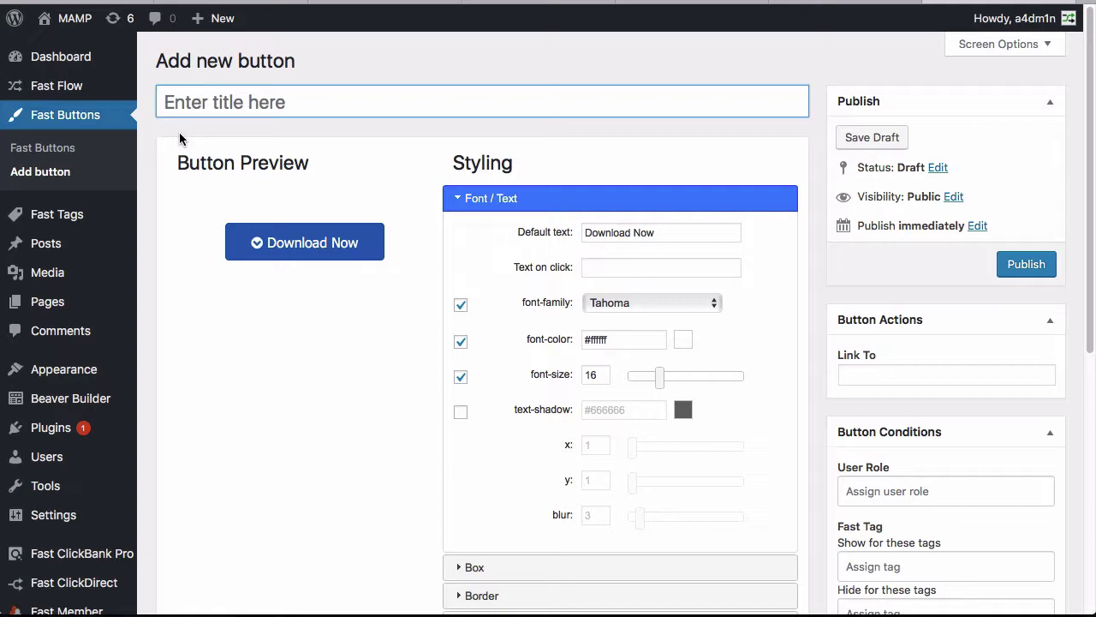
{"action": "type", "text": "Downlo"}
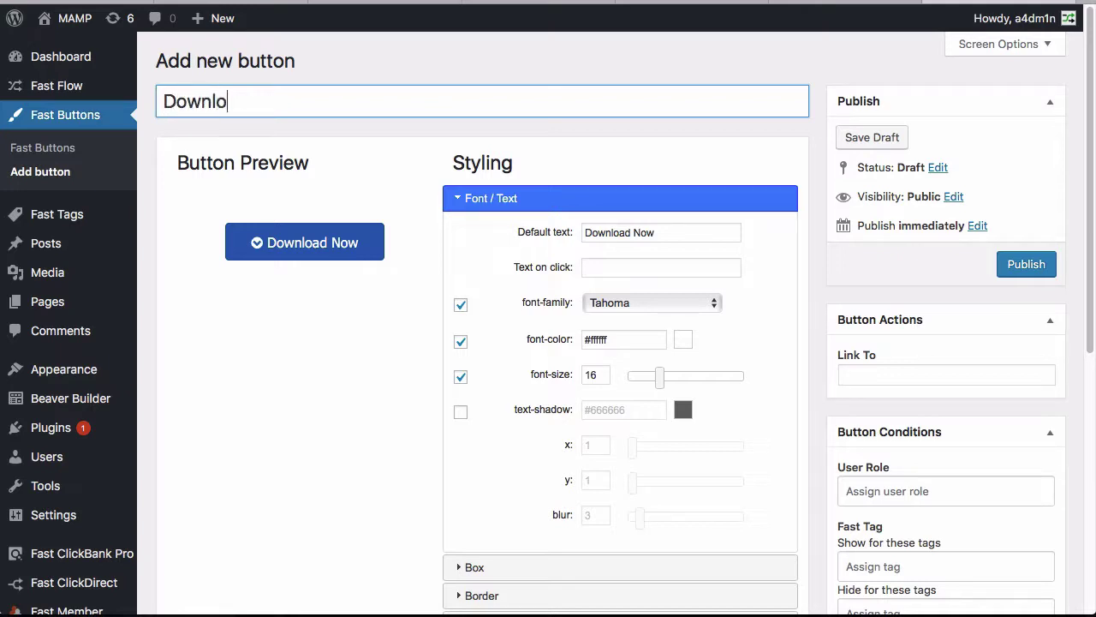
{"action": "type", "text": "ad Button"}
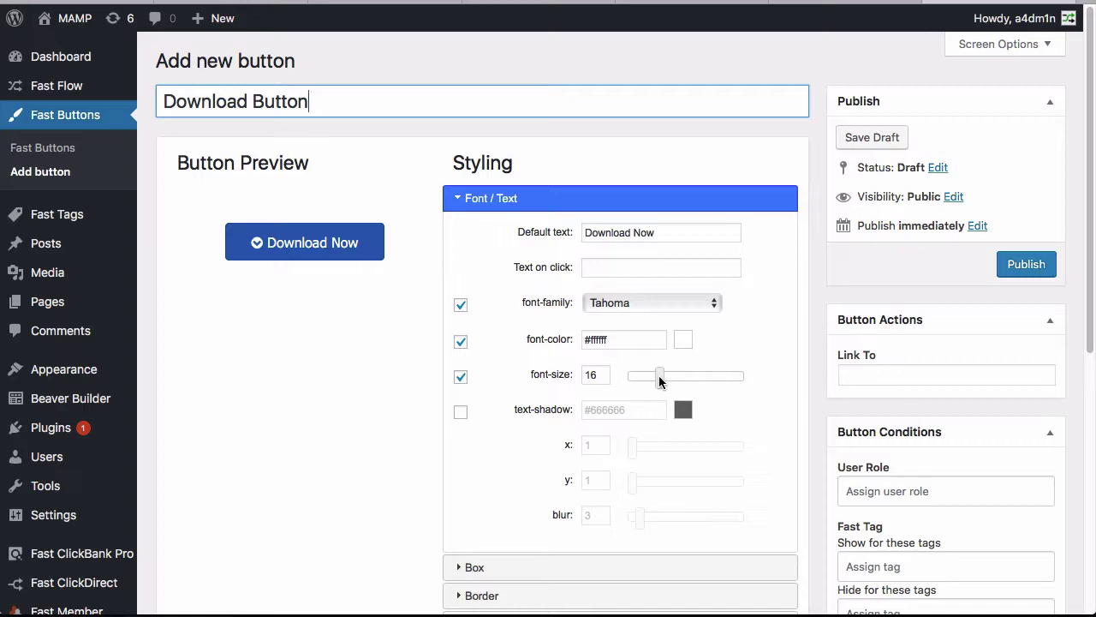
Set the button's font size to 22 and its solid background color to dark red #b30000
{"action": "left_click_drag", "start_coordinate": [658, 376], "coordinate": [670, 382]}
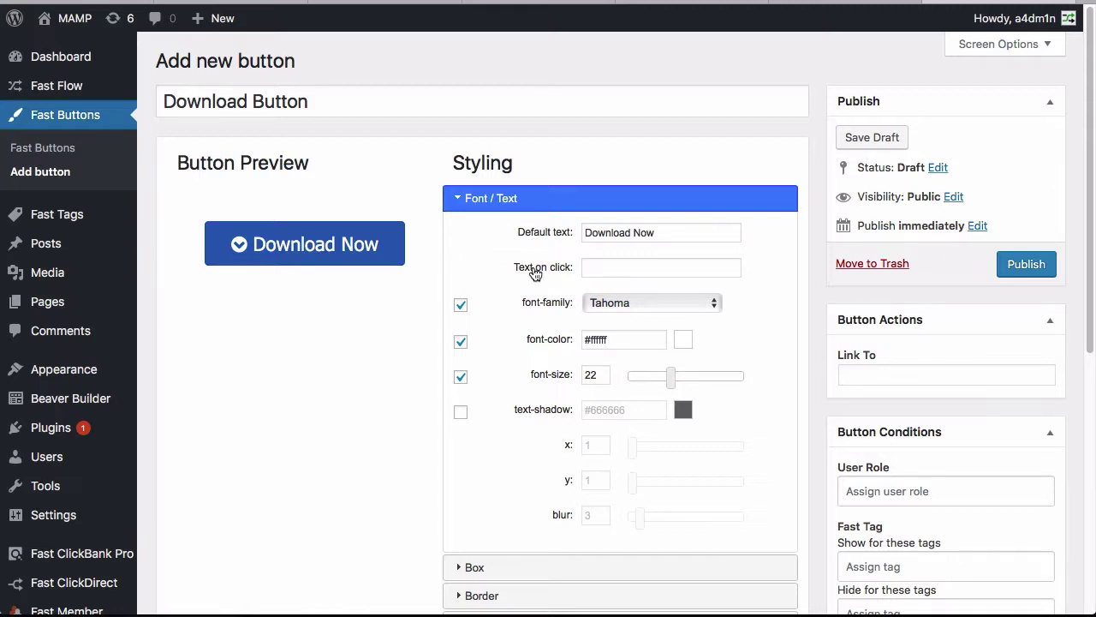
{"action": "scroll", "coordinate": [688, 421], "scroll_direction": "down", "scroll_amount": 3}
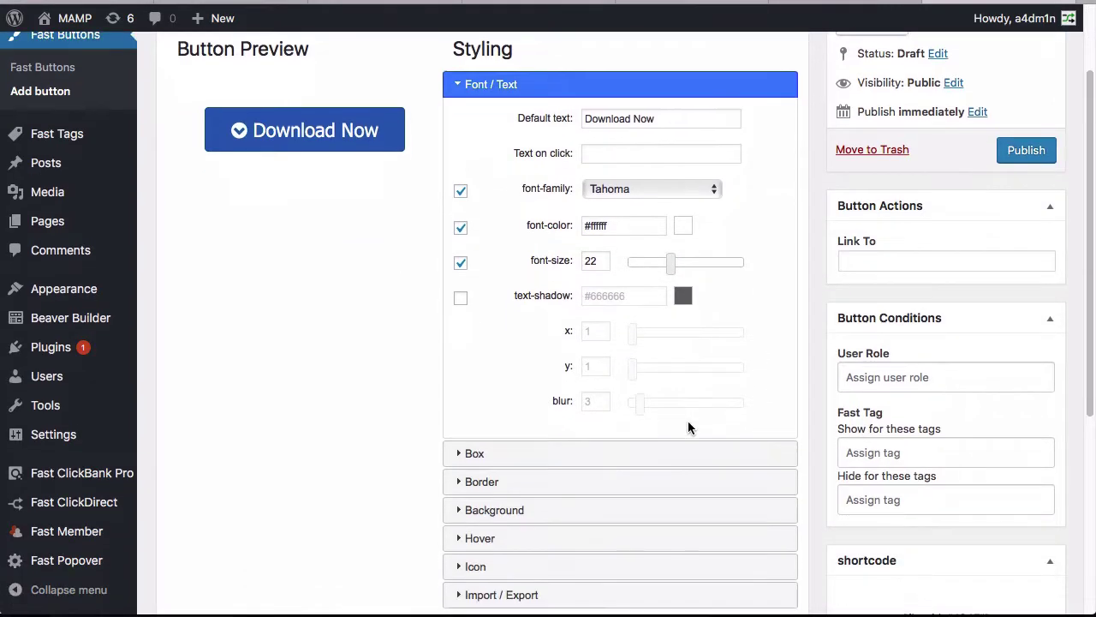
{"action": "scroll", "coordinate": [687, 421], "scroll_direction": "up", "scroll_amount": 3}
{"action": "scroll", "coordinate": [691, 433], "scroll_direction": "down", "scroll_amount": 4}
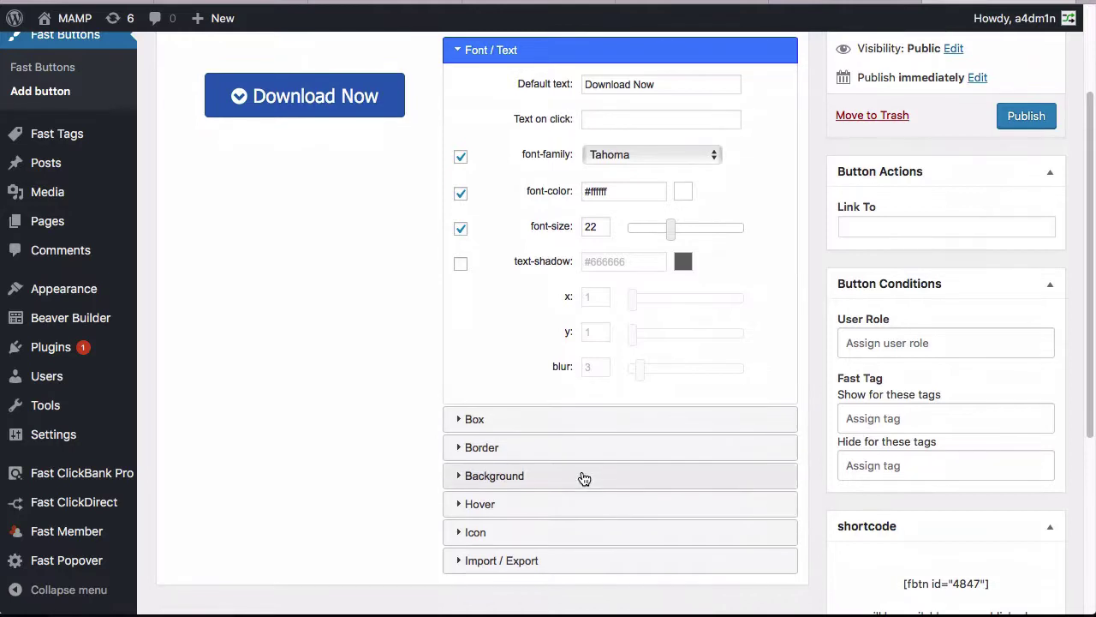
{"action": "left_click", "coordinate": [582, 474]}
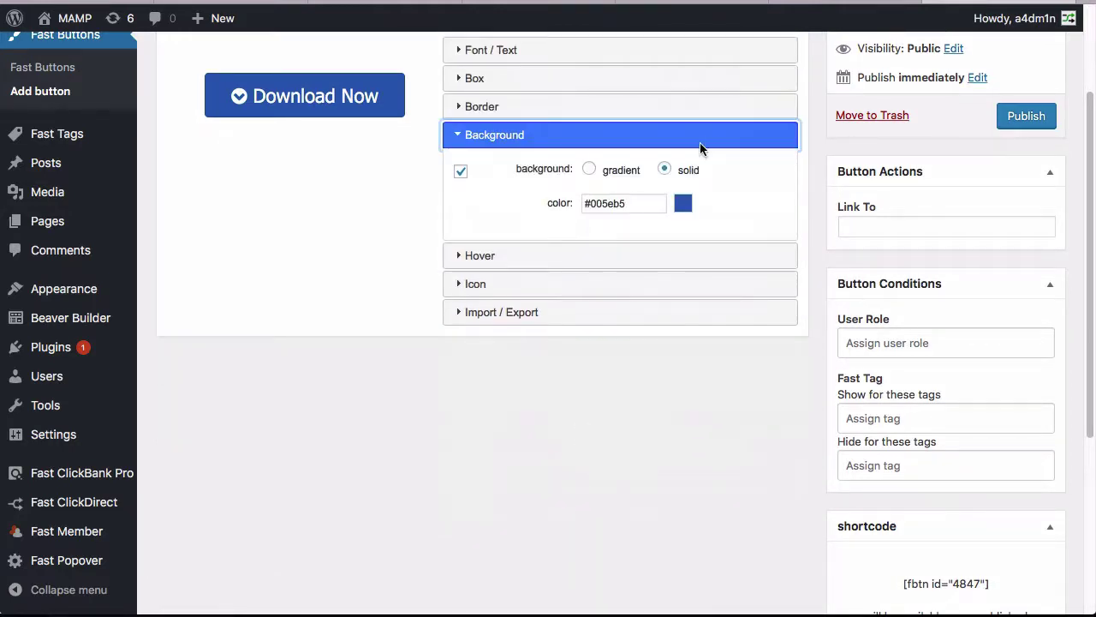
{"action": "left_click", "coordinate": [682, 203]}
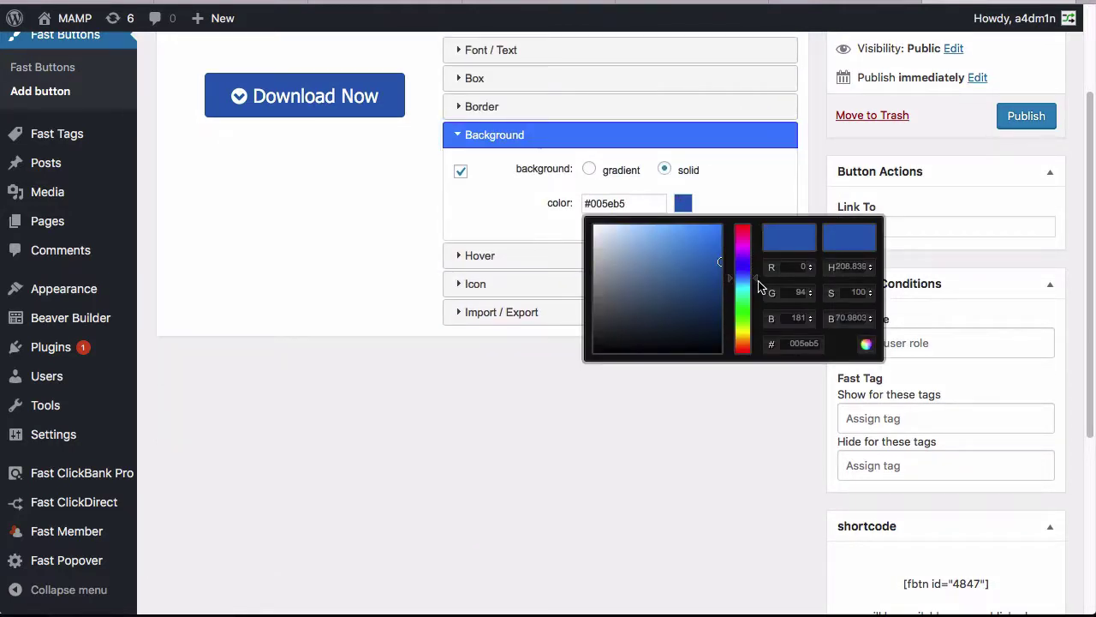
{"action": "left_click_drag", "start_coordinate": [743, 274], "coordinate": [749, 190]}
{"action": "left_click", "coordinate": [375, 246]}
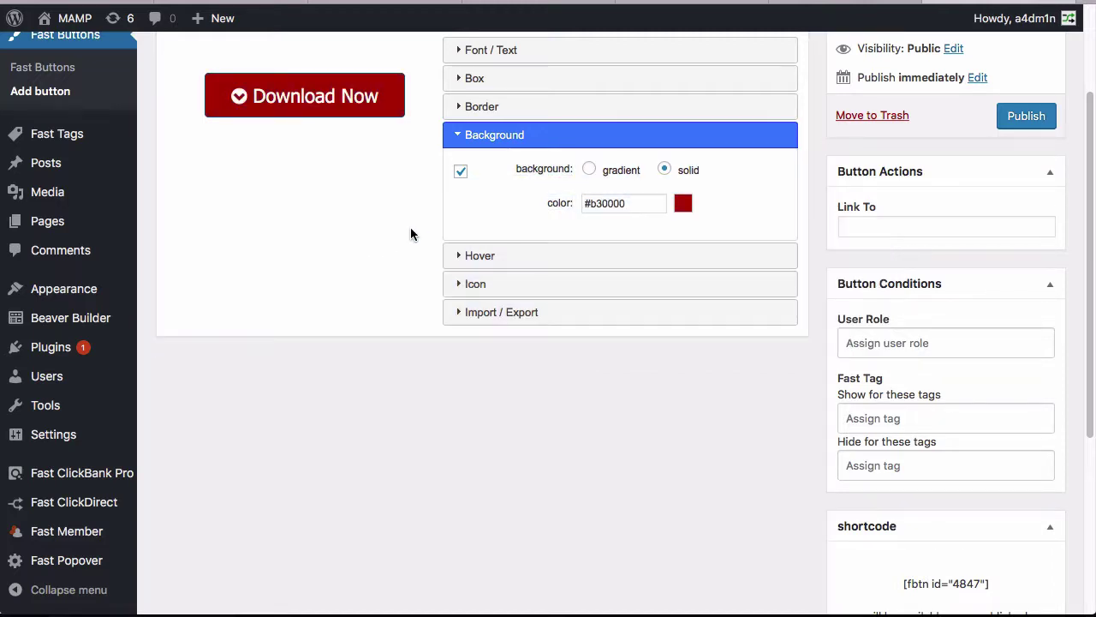
Turn off the button's border color and set the border radius to 20
{"action": "scroll", "coordinate": [399, 142], "scroll_direction": "up", "scroll_amount": 1}
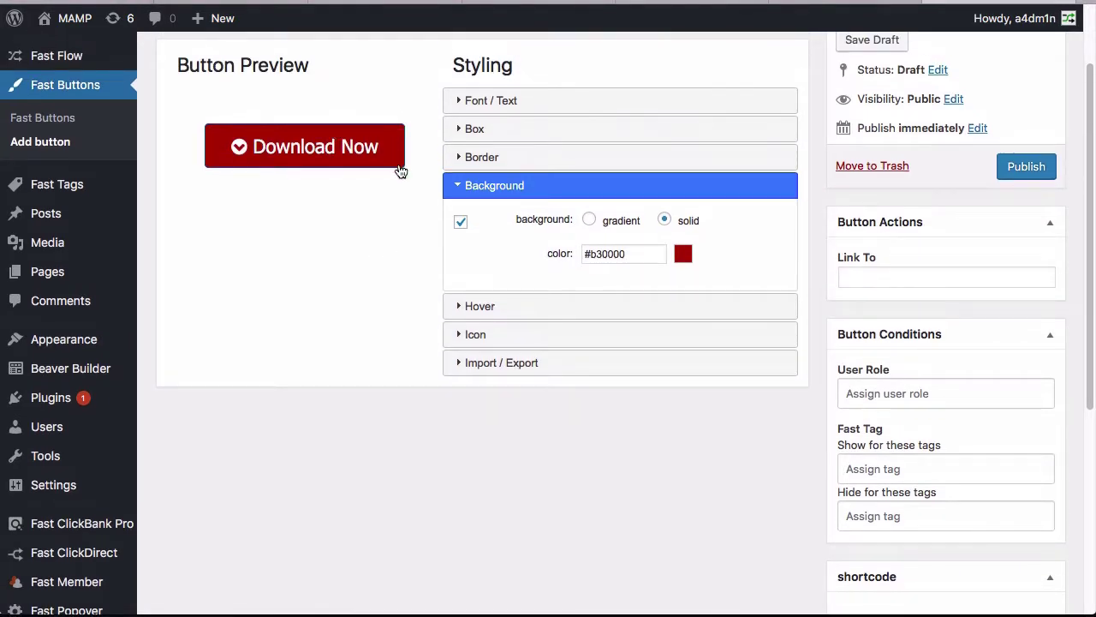
{"action": "left_click", "coordinate": [507, 162]}
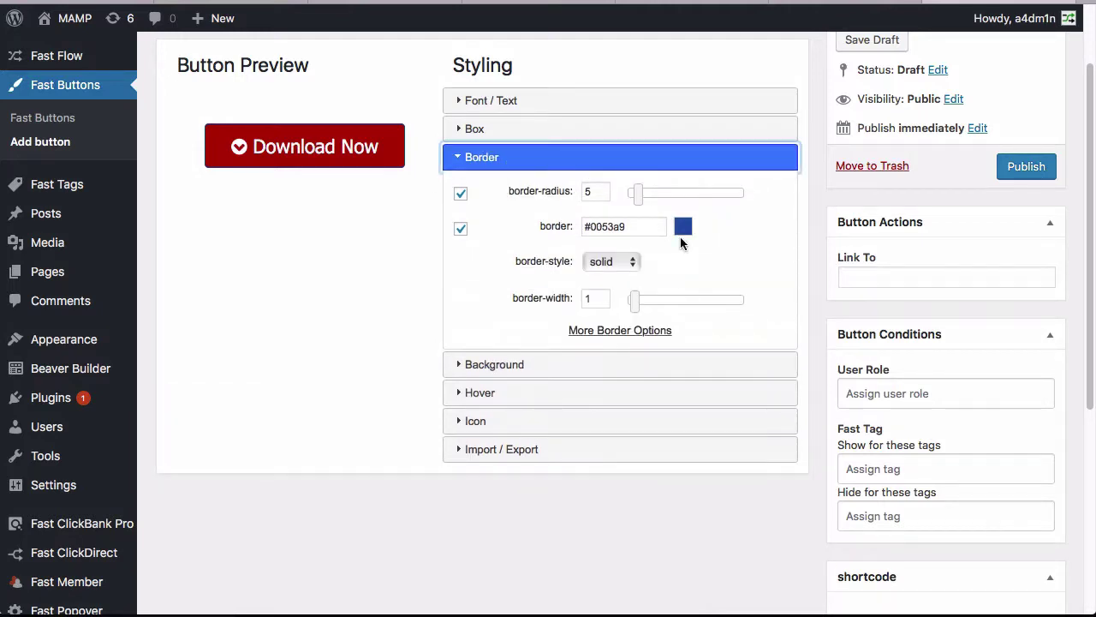
{"action": "left_click", "coordinate": [461, 231]}
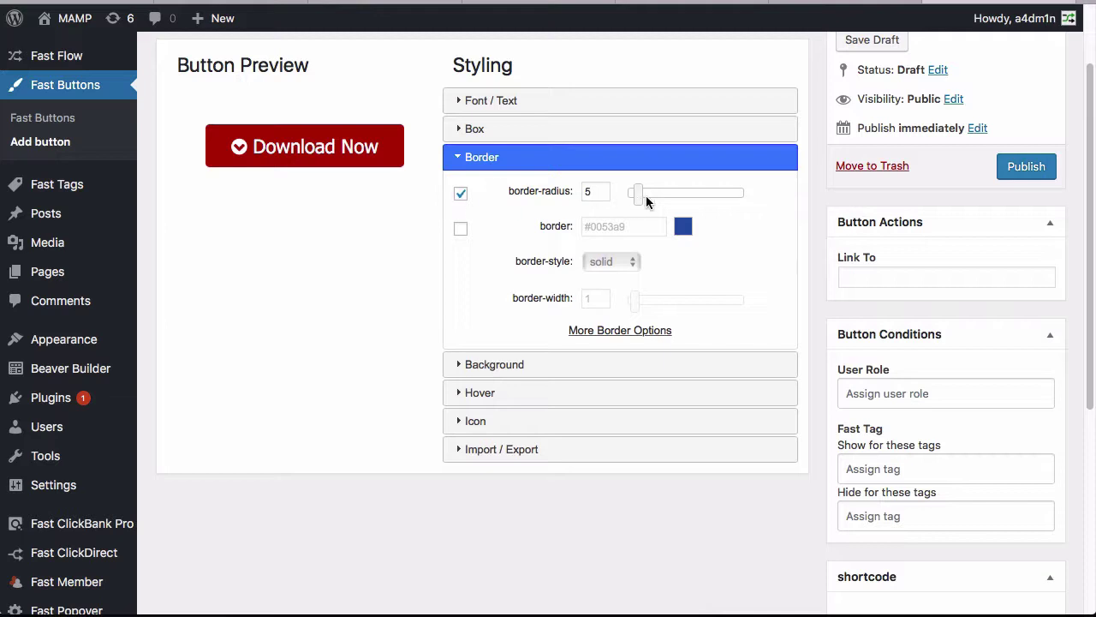
{"action": "left_click_drag", "start_coordinate": [638, 201], "coordinate": [668, 198]}
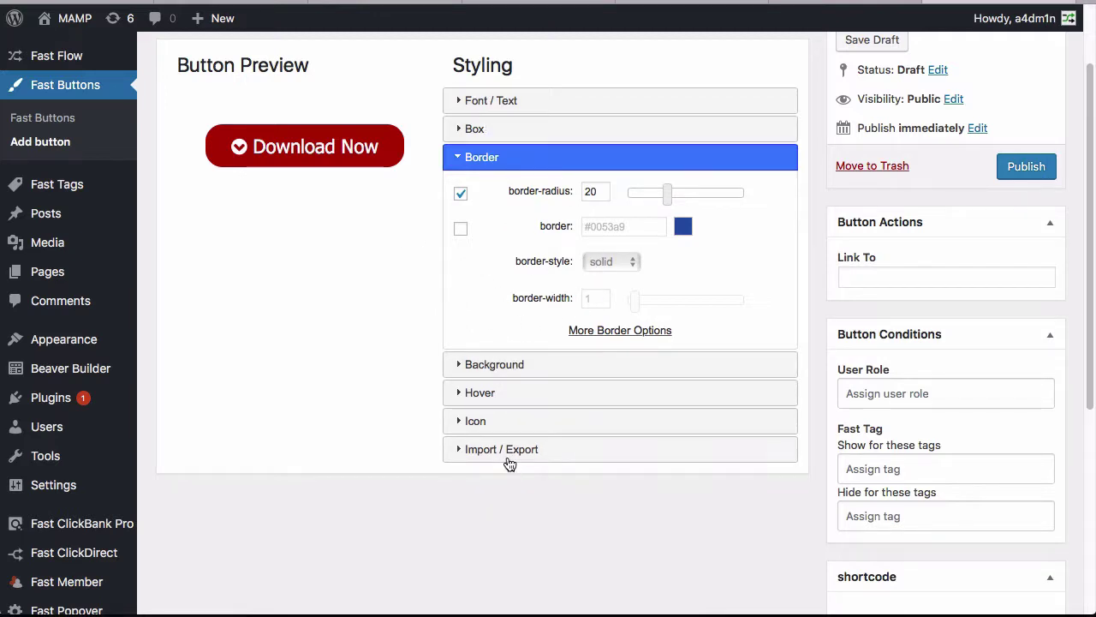
Enable a solid hover background for the button and set its color to bright red #ff2b2b
{"action": "left_click", "coordinate": [509, 392]}
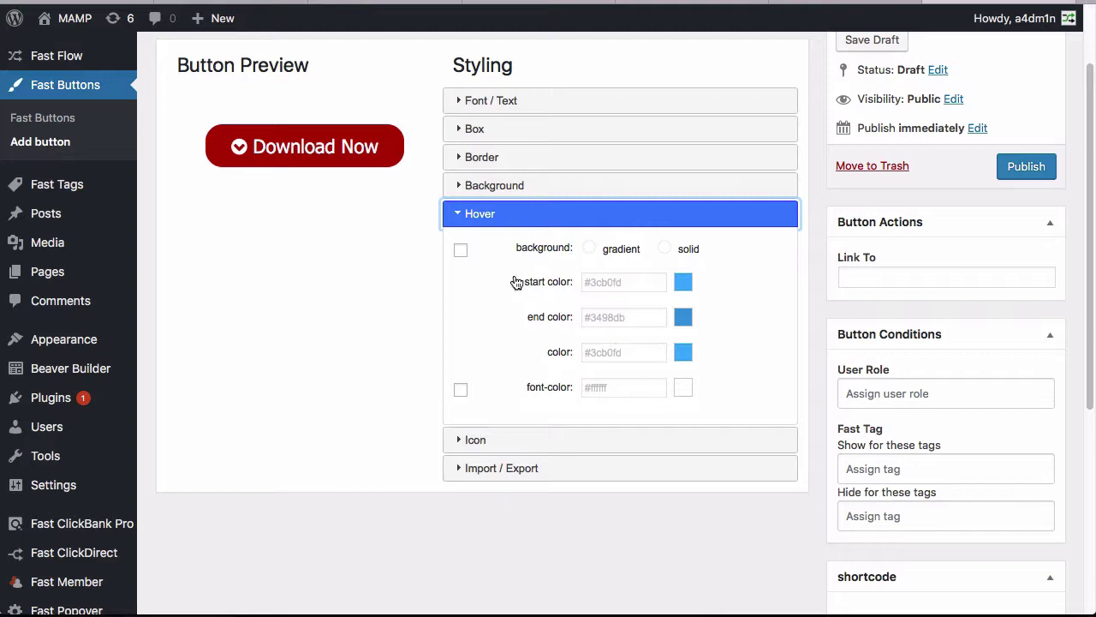
{"action": "left_click", "coordinate": [460, 251]}
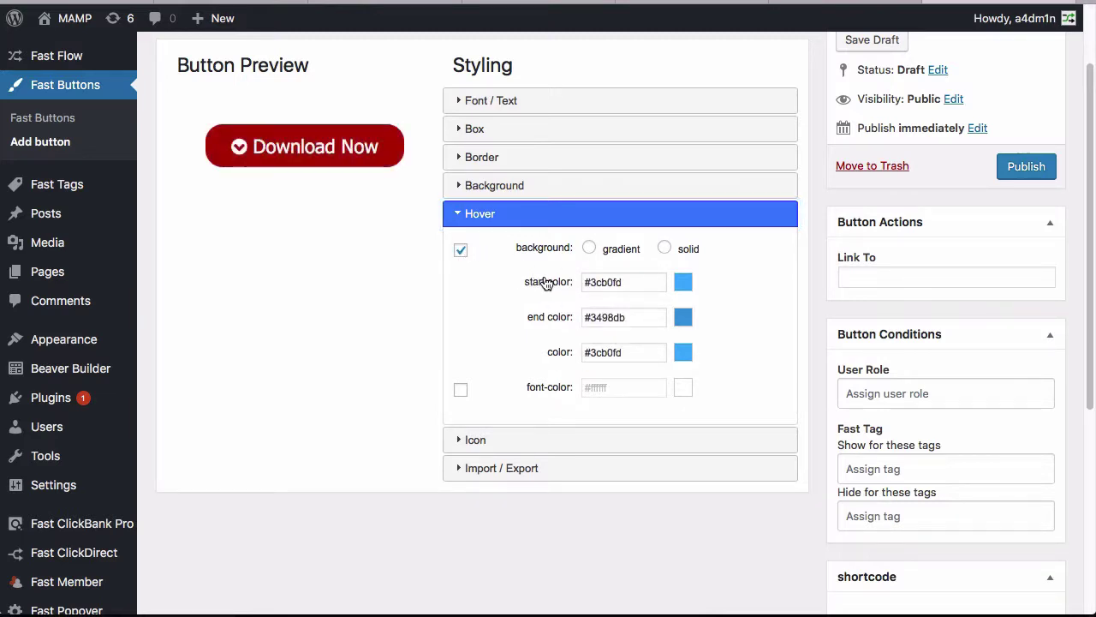
{"action": "left_click", "coordinate": [665, 248]}
{"action": "left_click", "coordinate": [684, 283]}
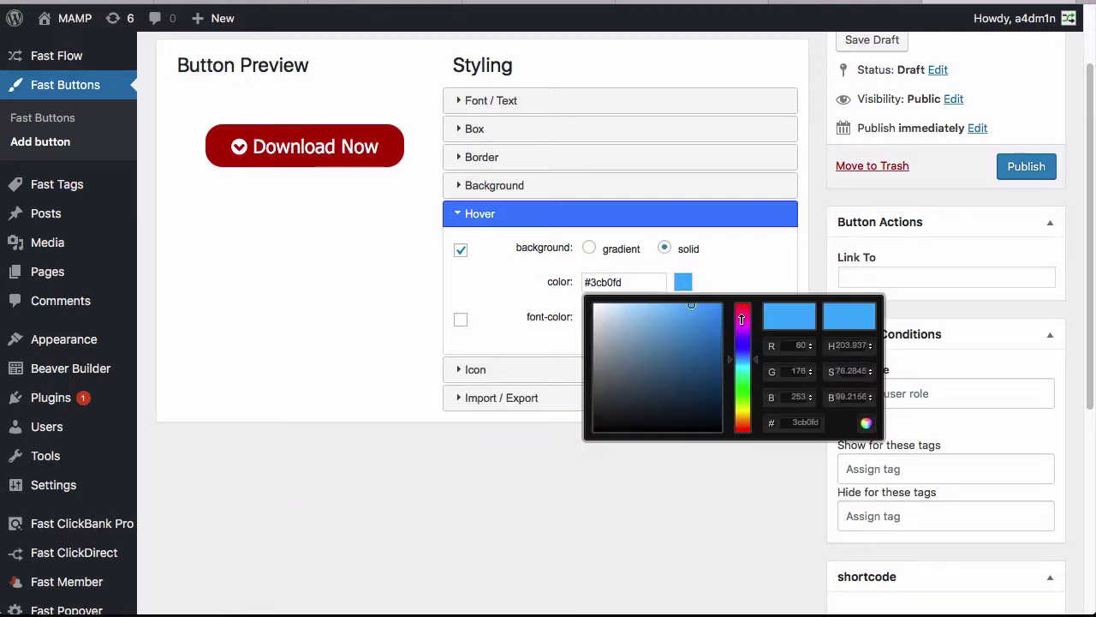
{"action": "left_click_drag", "start_coordinate": [757, 358], "coordinate": [746, 323]}
{"action": "left_click_drag", "start_coordinate": [665, 317], "coordinate": [671, 304]}
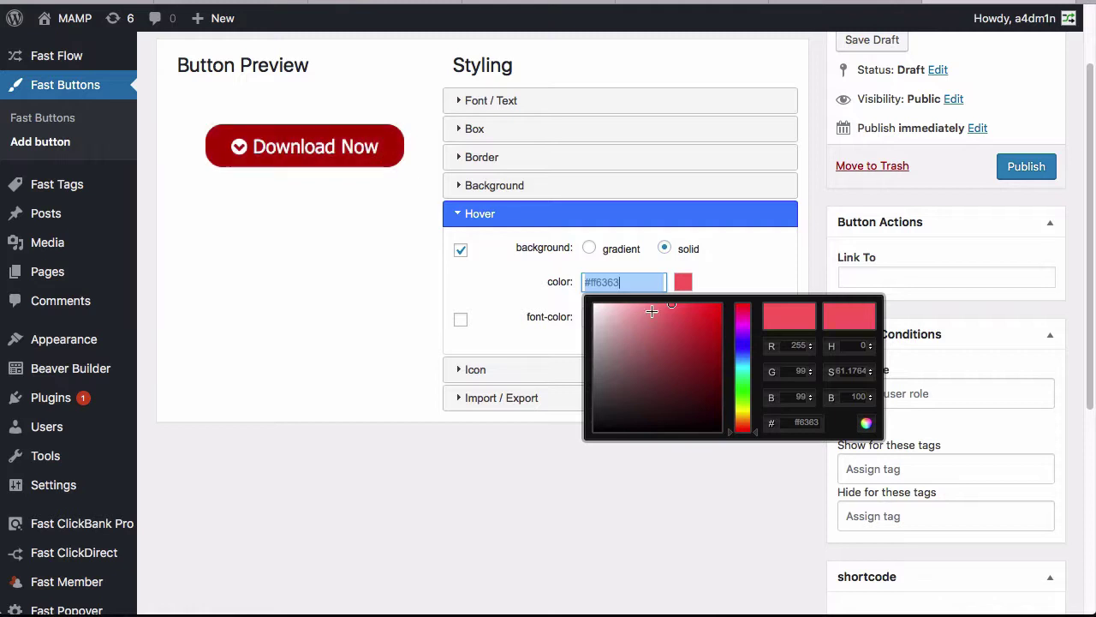
{"action": "left_click_drag", "start_coordinate": [685, 312], "coordinate": [701, 301]}
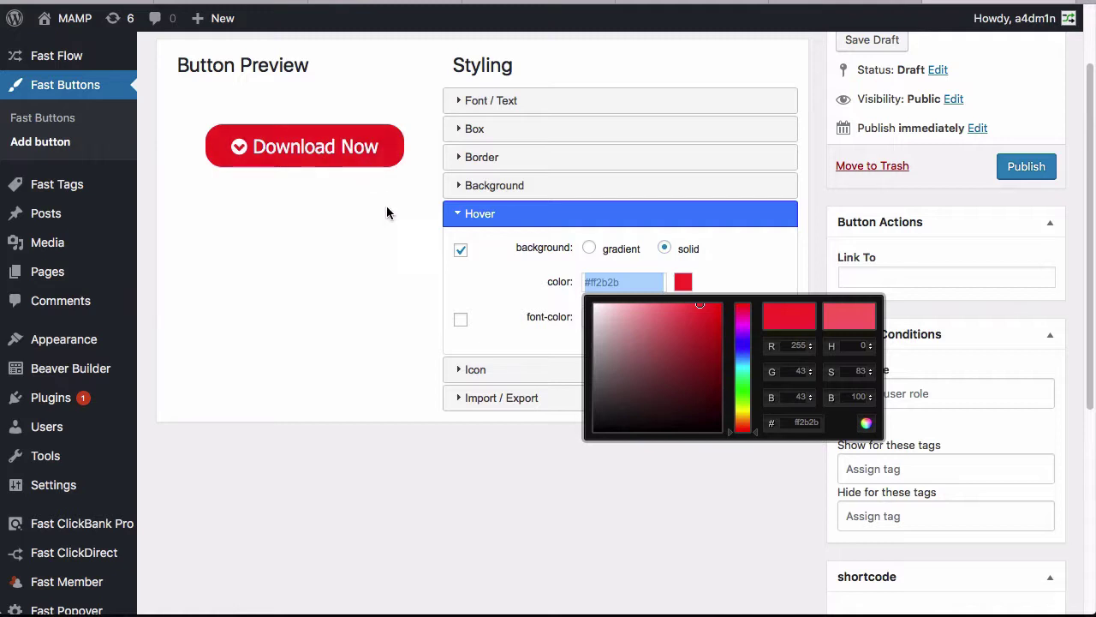
{"action": "left_click", "coordinate": [396, 278]}
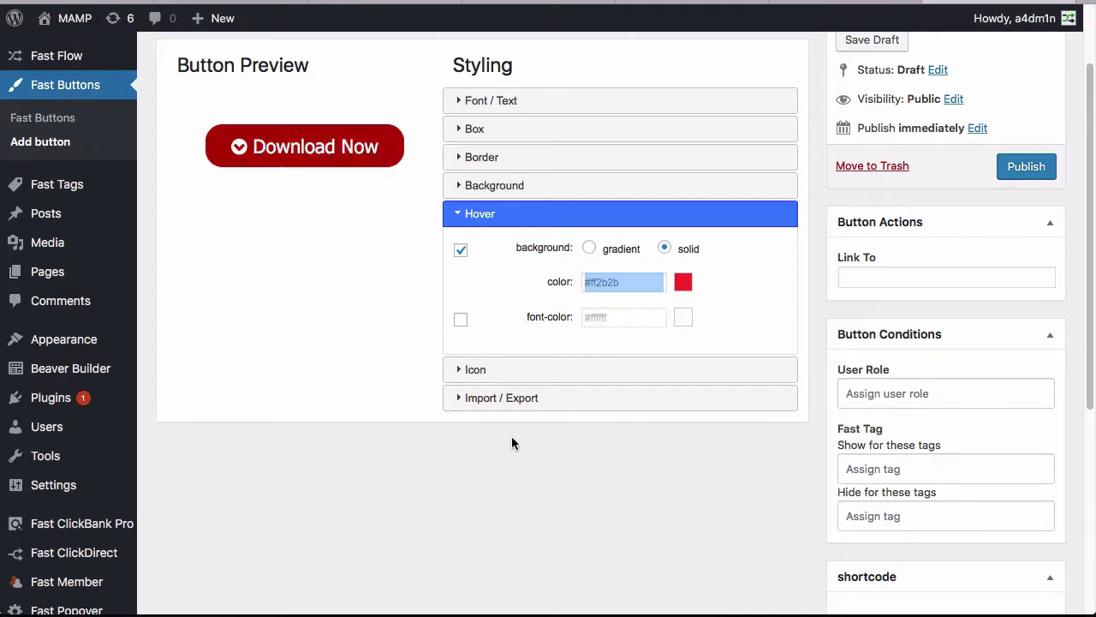
Replace the button's icon with the fa-toggle-down web application icon and collapse the icon list
{"action": "left_click", "coordinate": [517, 373]}
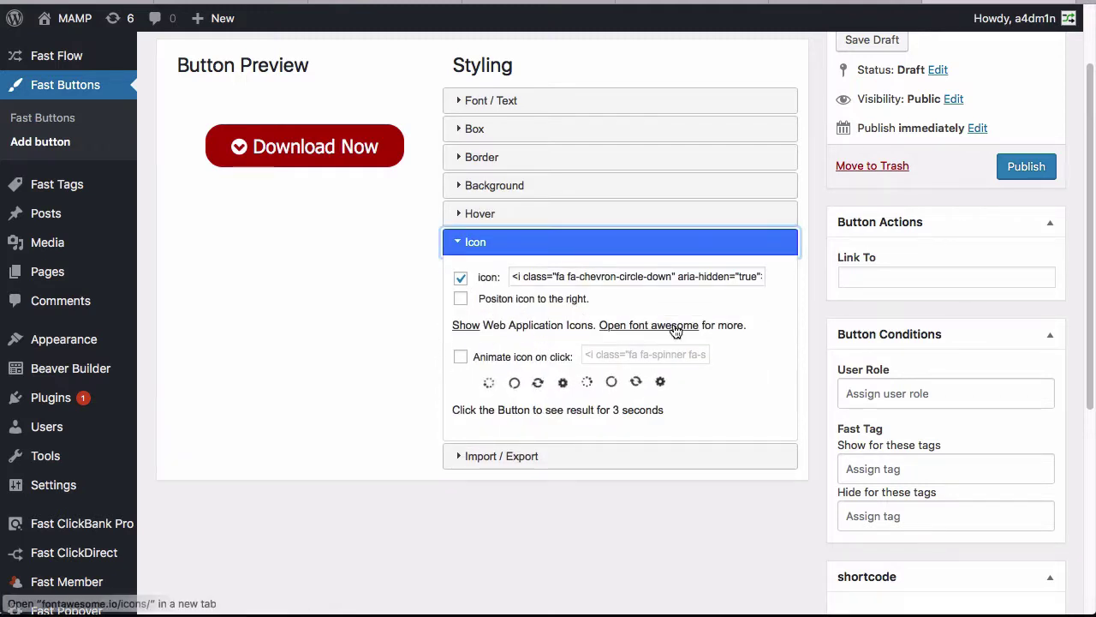
{"action": "left_click", "coordinate": [463, 329]}
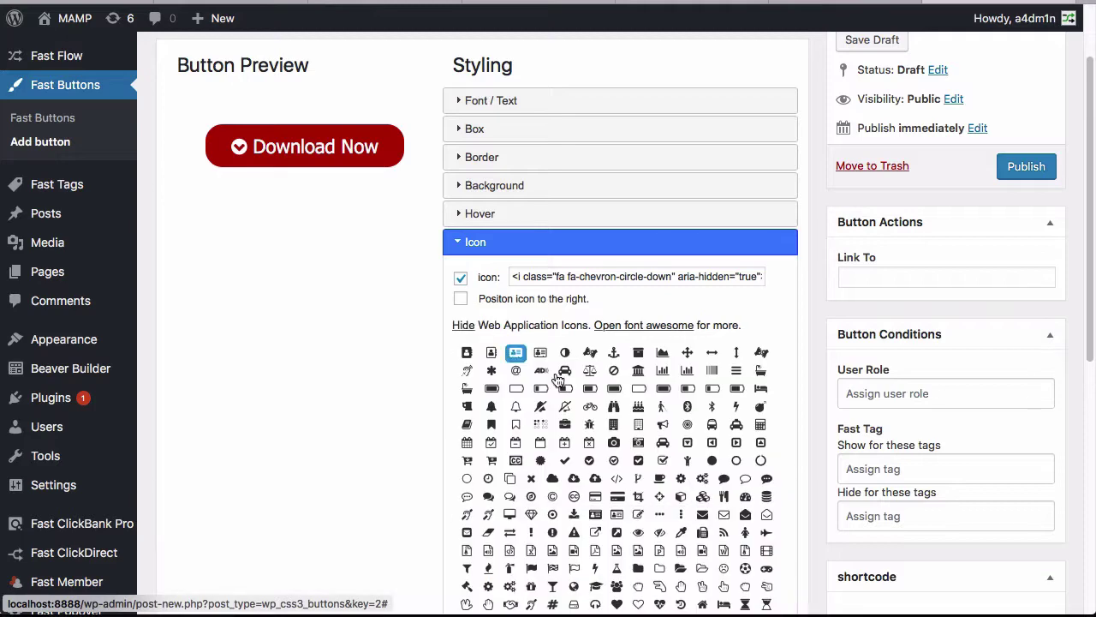
{"action": "scroll", "coordinate": [590, 396], "scroll_direction": "down", "scroll_amount": 5}
{"action": "scroll", "coordinate": [589, 396], "scroll_direction": "down", "scroll_amount": 2}
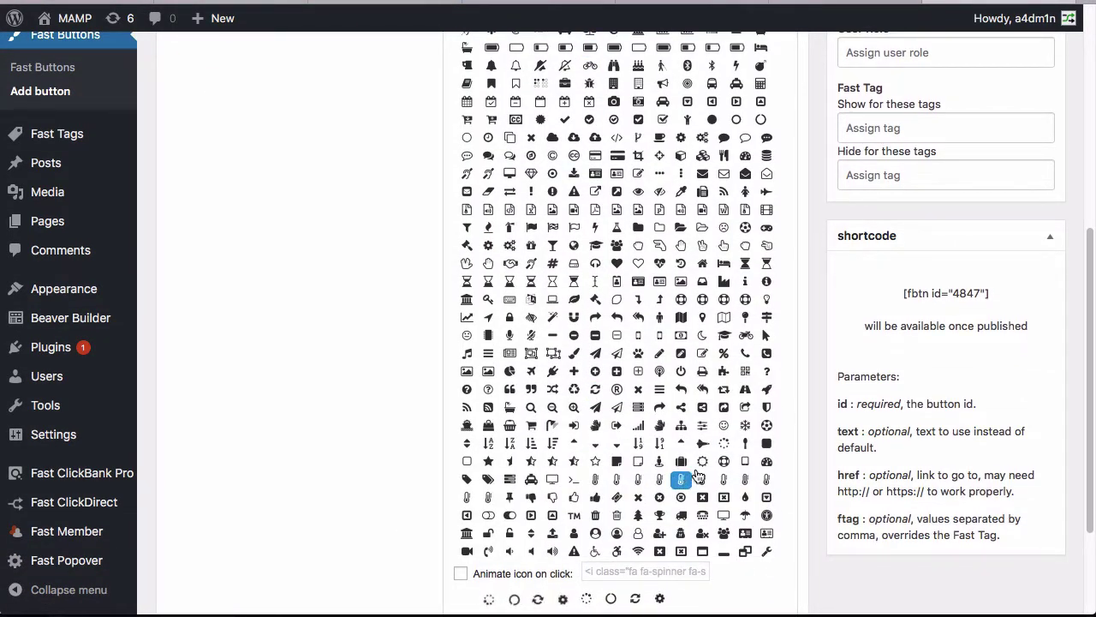
{"action": "left_click", "coordinate": [767, 498]}
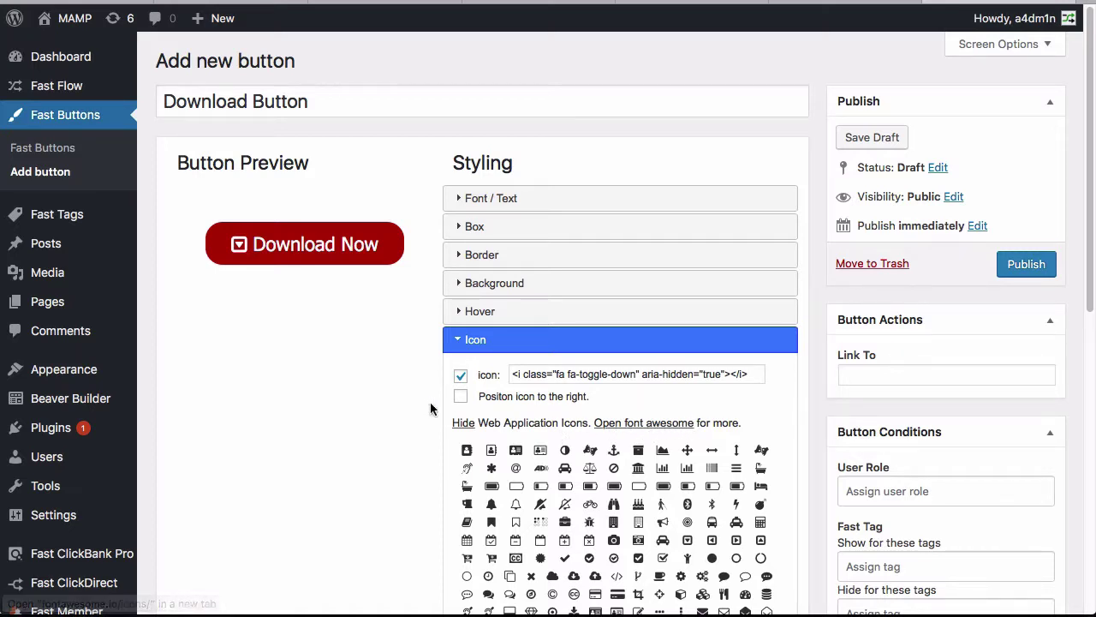
{"action": "left_click", "coordinate": [463, 423]}
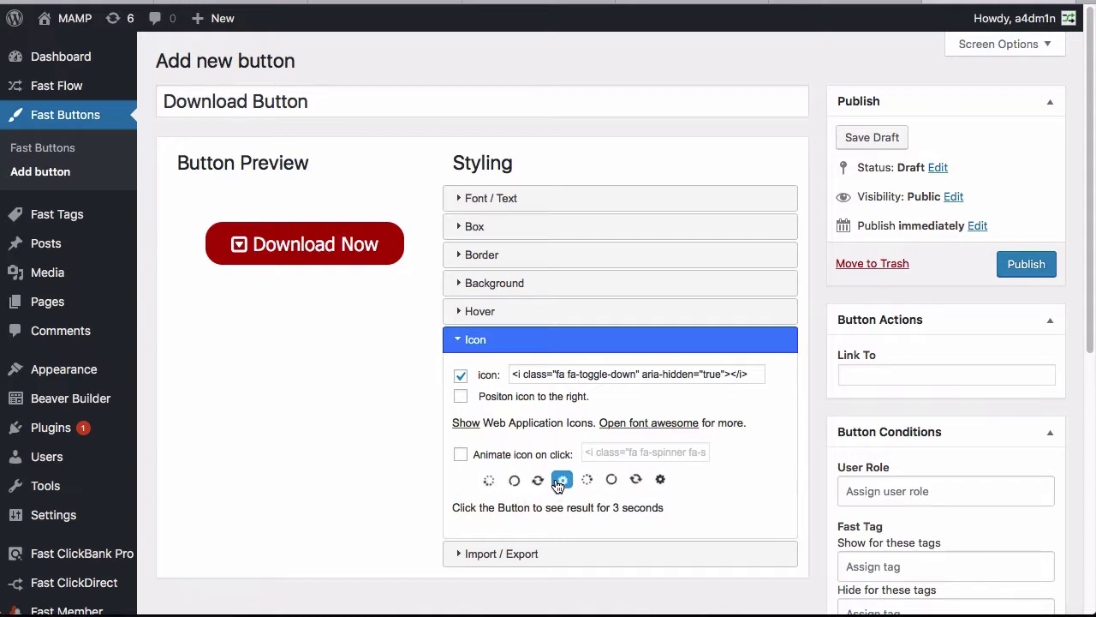
Enable the icon animation on click with the spinning cog (fa-cog fa-spin) and test it on the preview button
{"action": "left_click", "coordinate": [461, 454]}
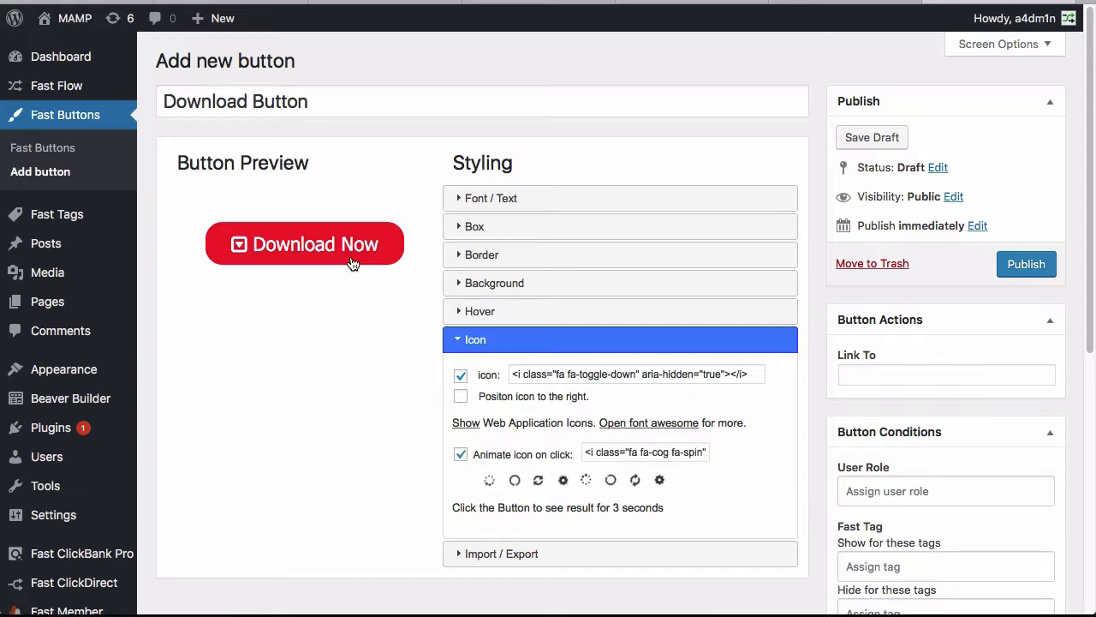
{"action": "left_click", "coordinate": [342, 257]}
{"action": "left_click", "coordinate": [224, 255]}
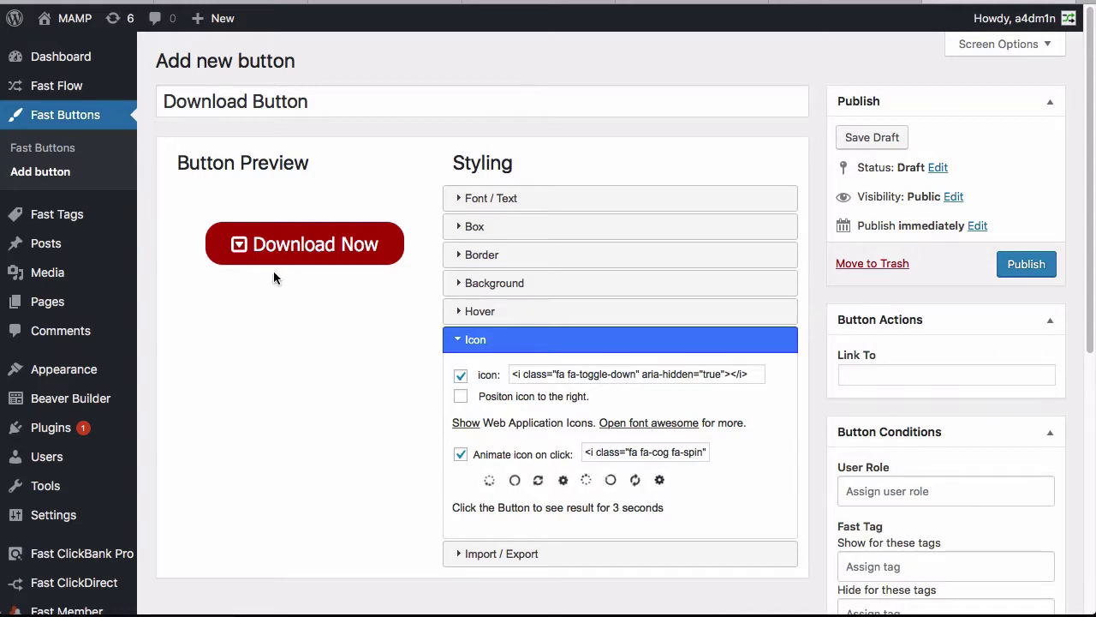
Try assigning the Administrator and Subscriber user roles as button conditions, and remove both roles again
{"action": "left_click", "coordinate": [884, 373]}
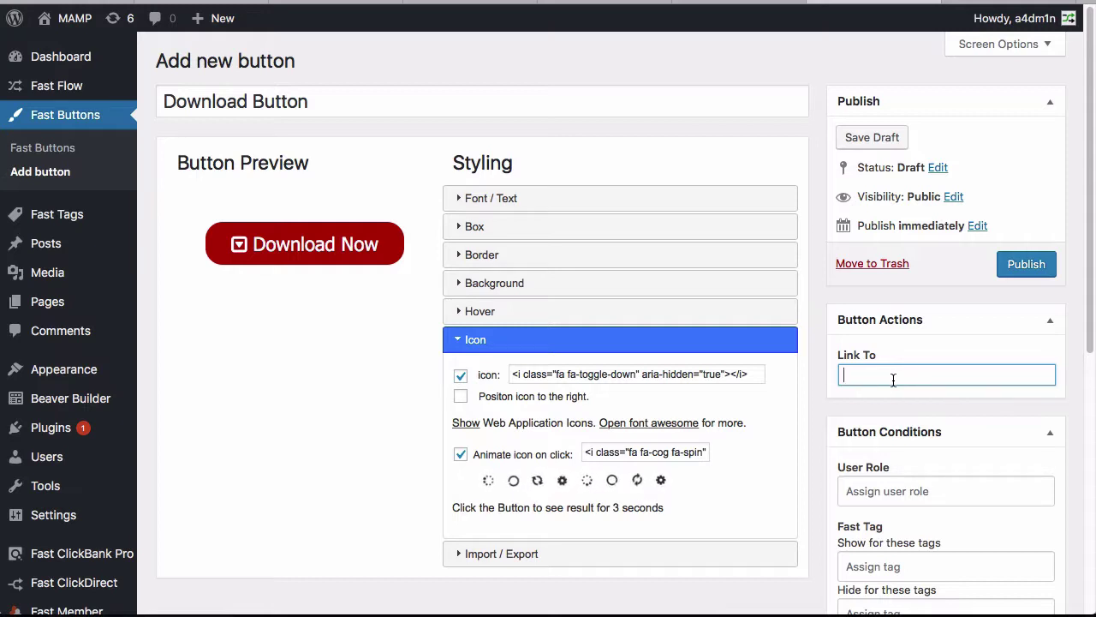
{"action": "scroll", "coordinate": [947, 398], "scroll_direction": "down", "scroll_amount": 4}
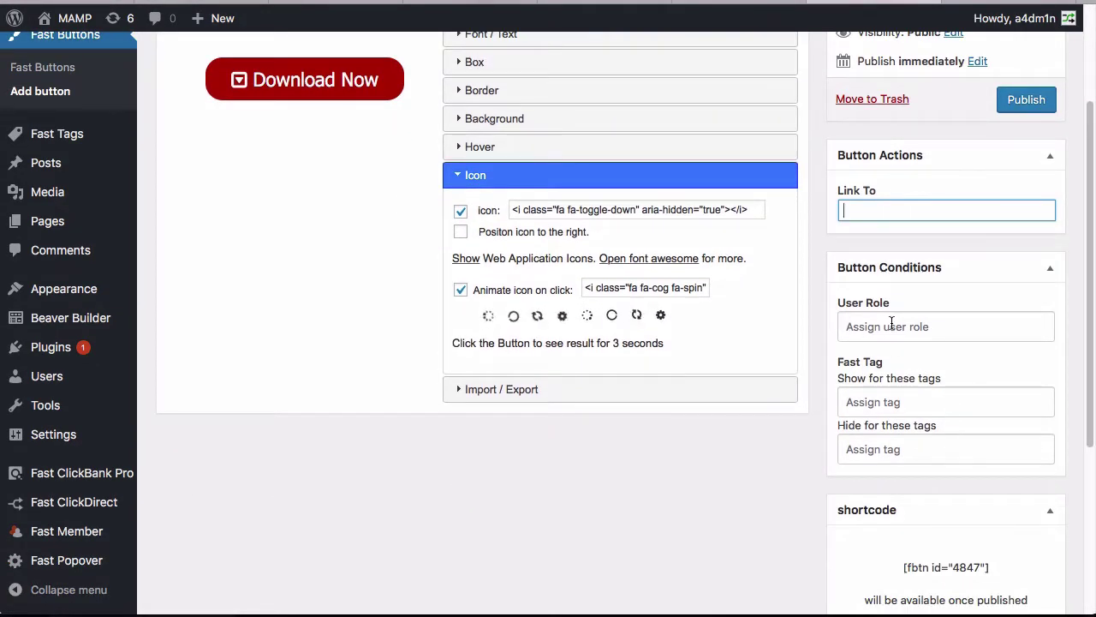
{"action": "left_click", "coordinate": [942, 322]}
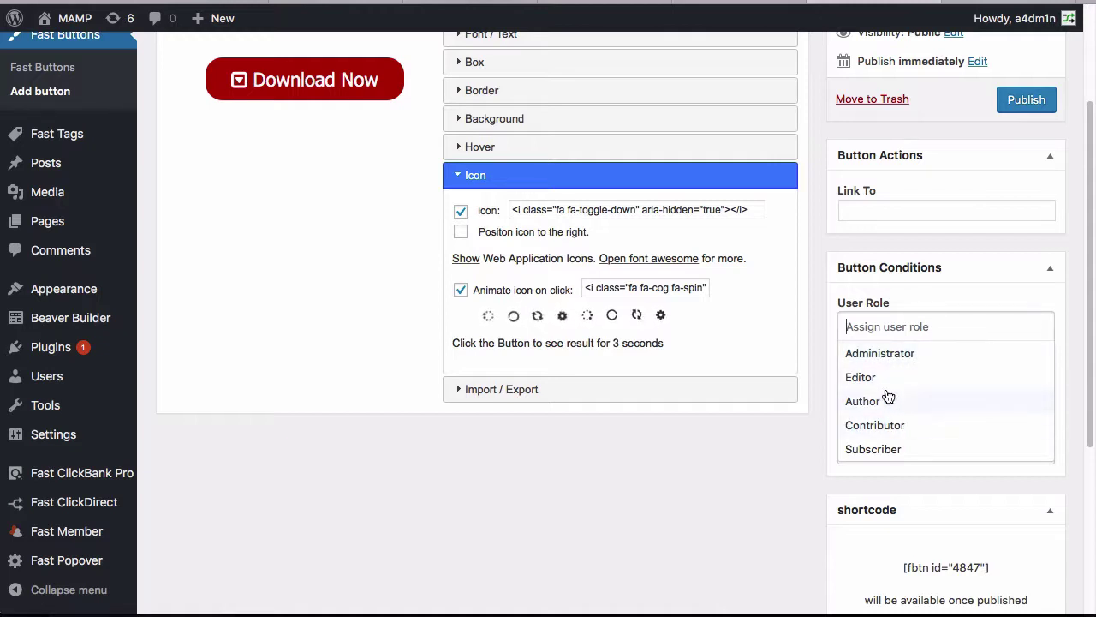
{"action": "left_click", "coordinate": [883, 359]}
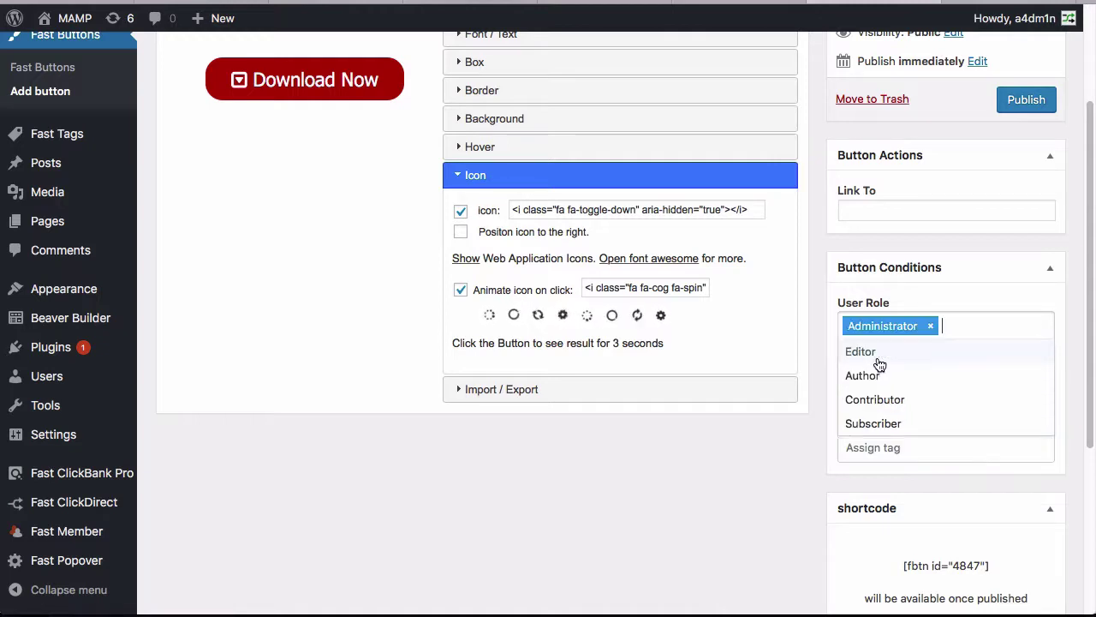
{"action": "left_click", "coordinate": [871, 423]}
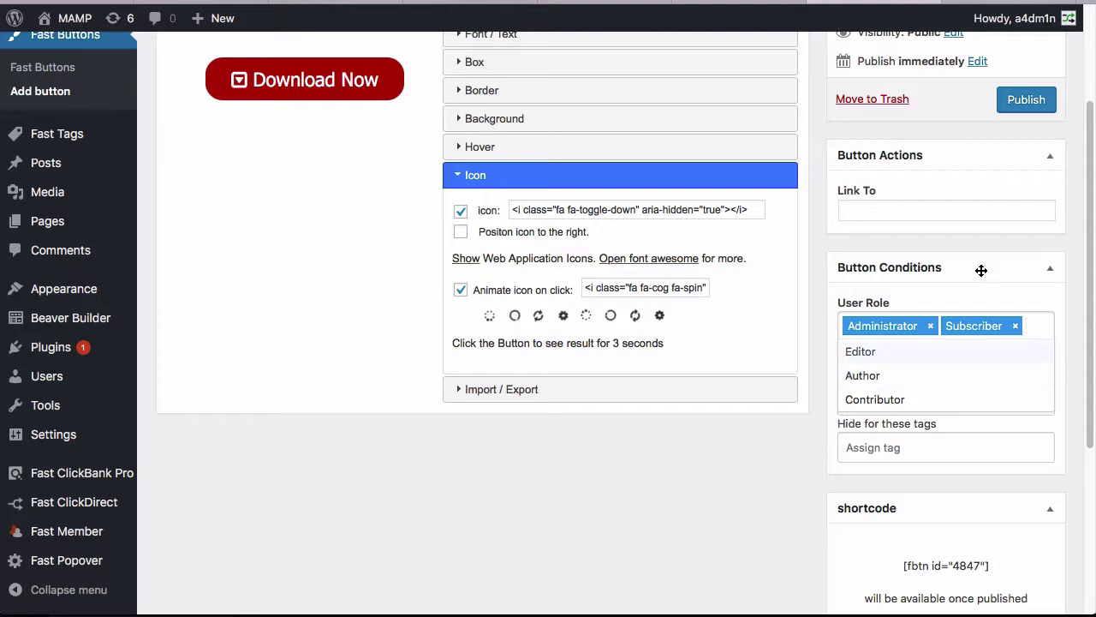
{"action": "left_click", "coordinate": [1015, 327]}
{"action": "left_click", "coordinate": [932, 328]}
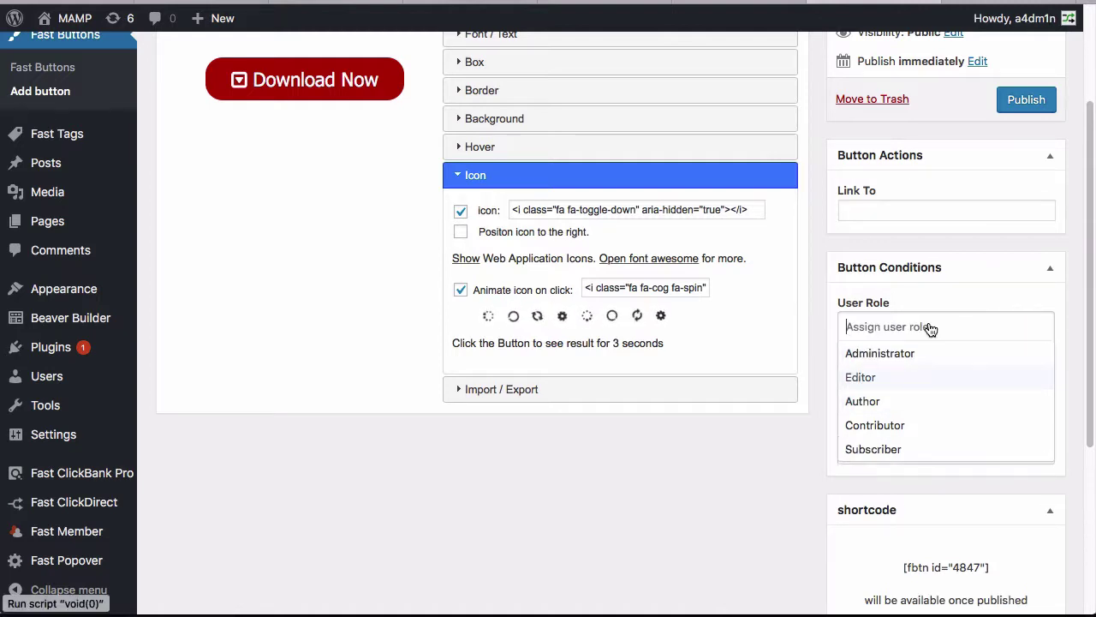
{"action": "left_click", "coordinate": [978, 268]}
{"action": "left_click", "coordinate": [979, 268]}
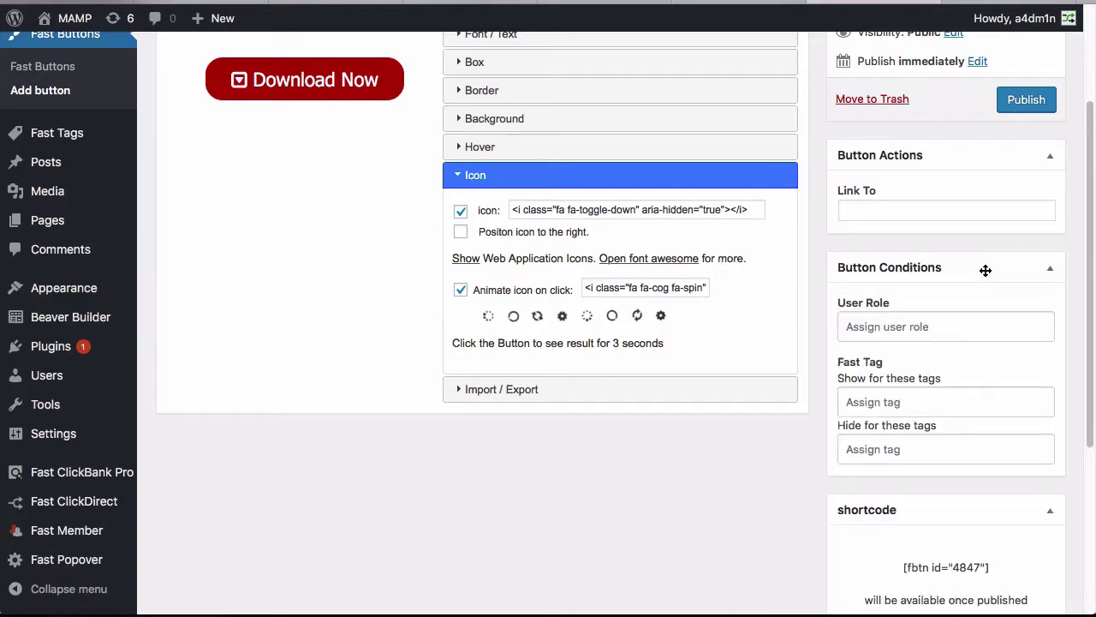
Examine the tags available for the button's Fast Tag display condition and open the site's list of all Fast Tags
{"action": "left_click", "coordinate": [909, 405]}
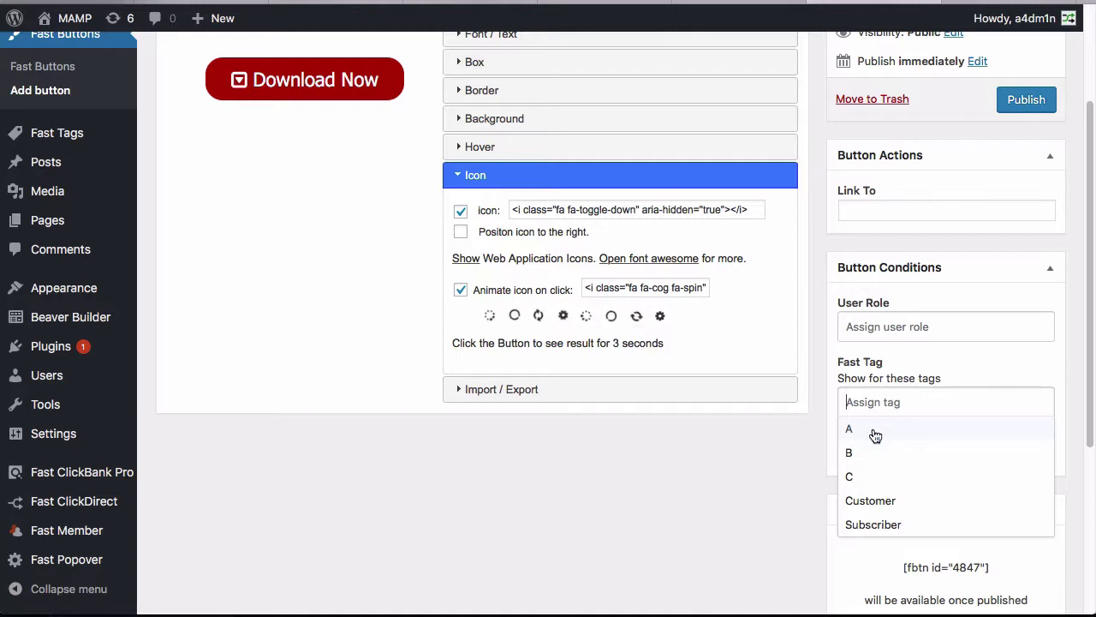
{"action": "scroll", "coordinate": [33, 233], "scroll_direction": "up", "scroll_amount": 2}
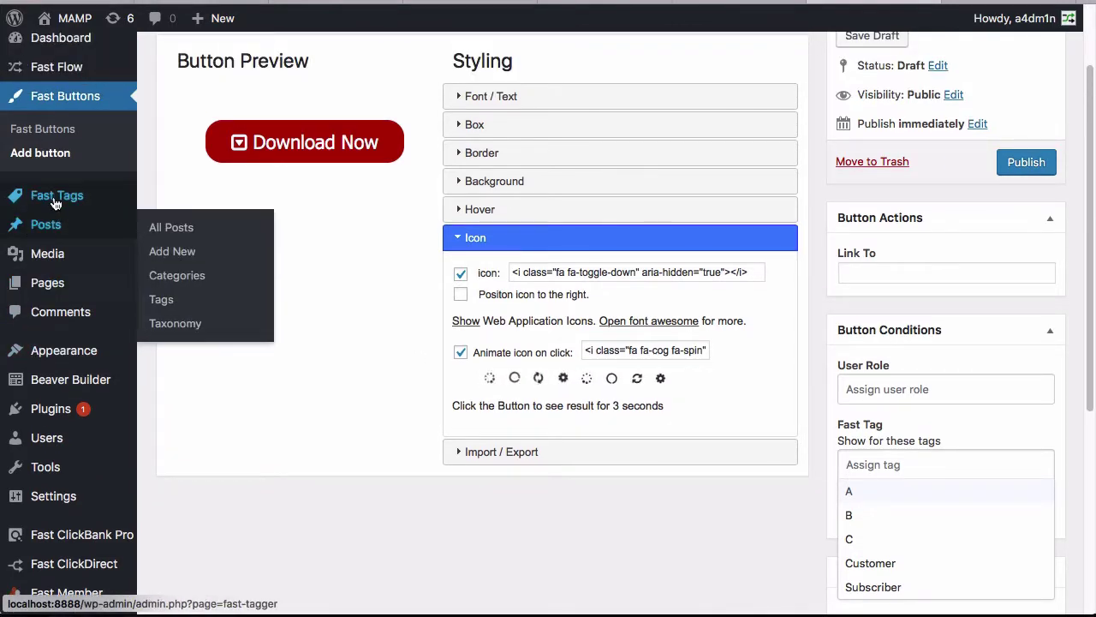
{"action": "mouse_move", "coordinate": [39, 75]}
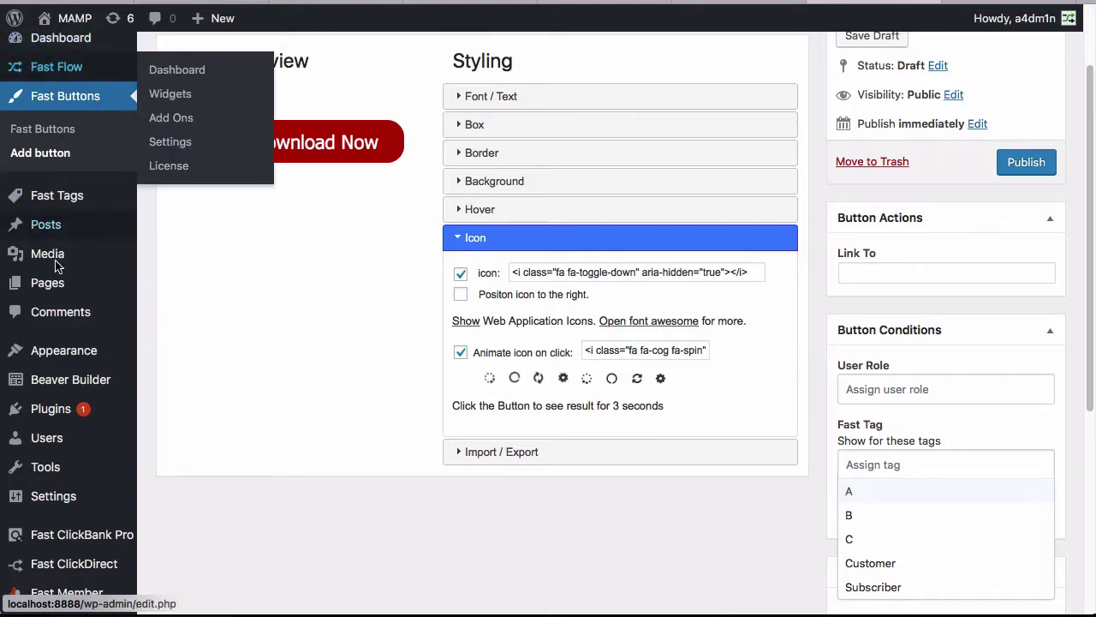
{"action": "mouse_move", "coordinate": [53, 198]}
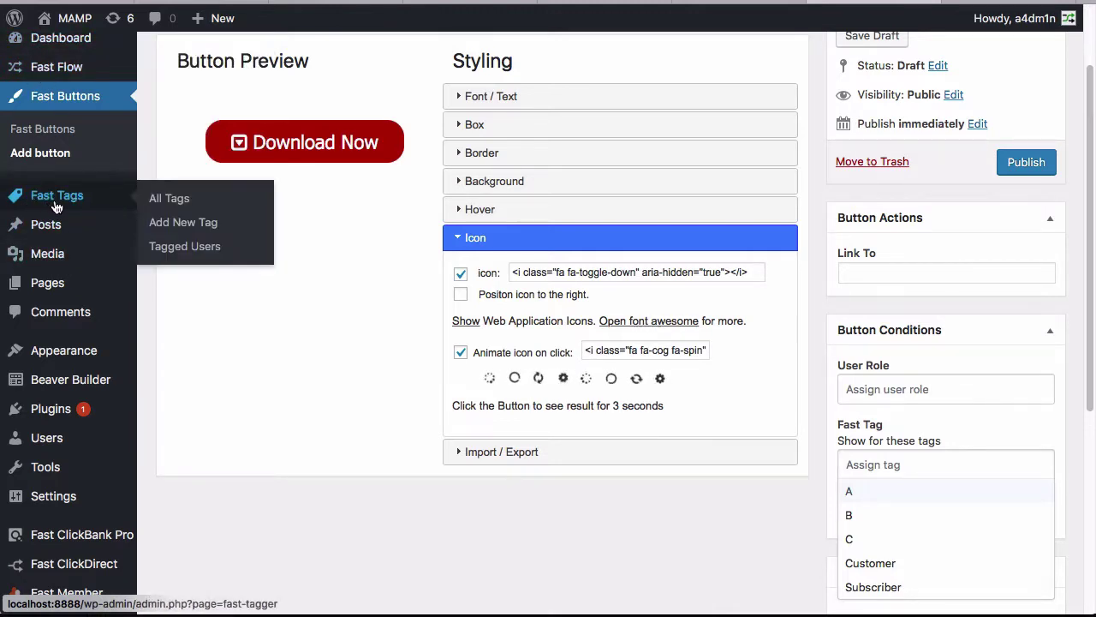
{"action": "left_click", "coordinate": [55, 204]}
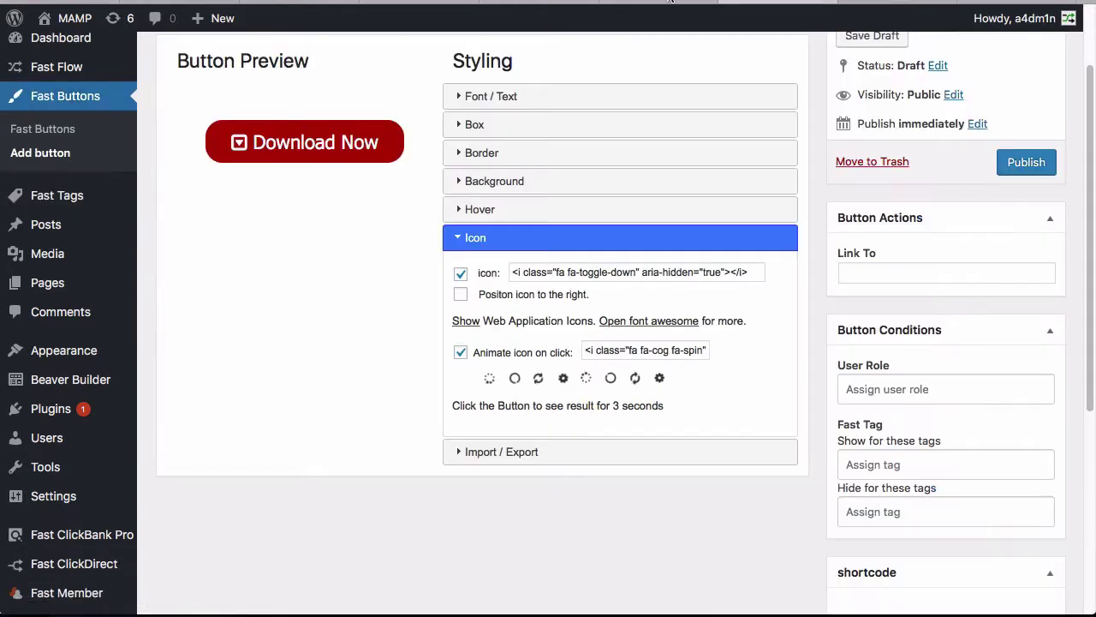
{"action": "left_click", "coordinate": [873, 463]}
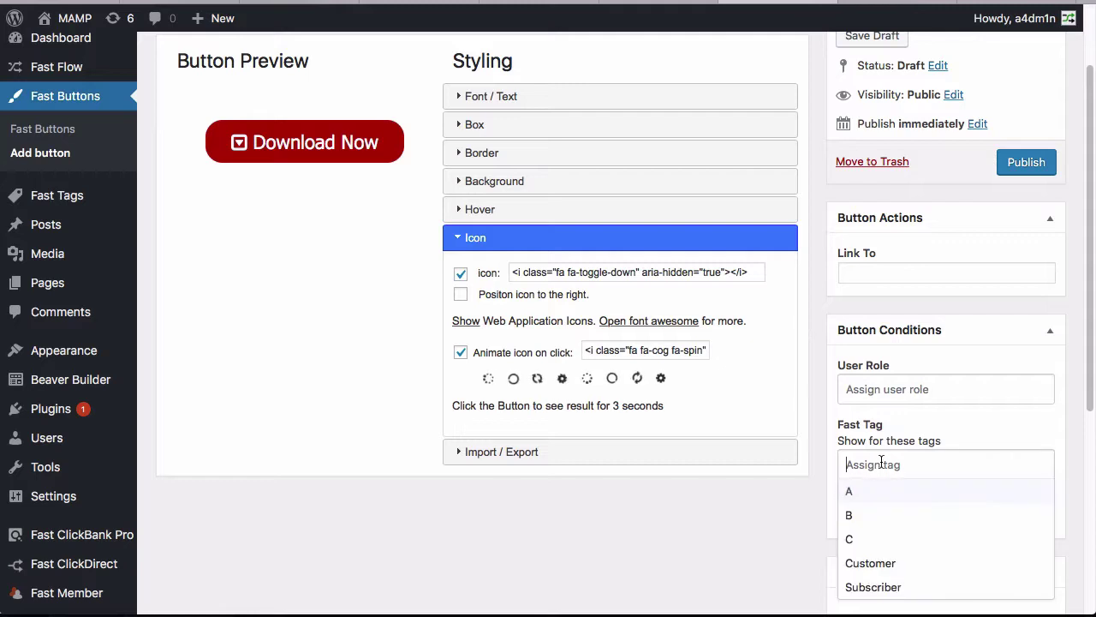
{"action": "left_click", "coordinate": [973, 418]}
Copy the button's shortcode [fbtn id="4847"]
{"action": "scroll", "coordinate": [991, 490], "scroll_direction": "down", "scroll_amount": 5}
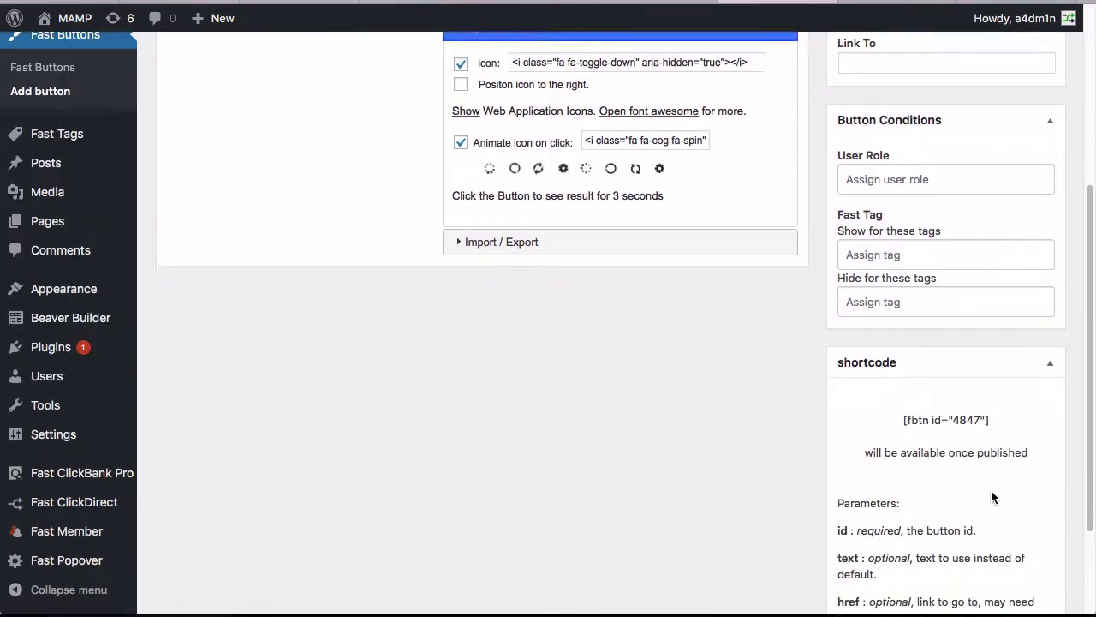
{"action": "scroll", "coordinate": [991, 490], "scroll_direction": "down", "scroll_amount": 3}
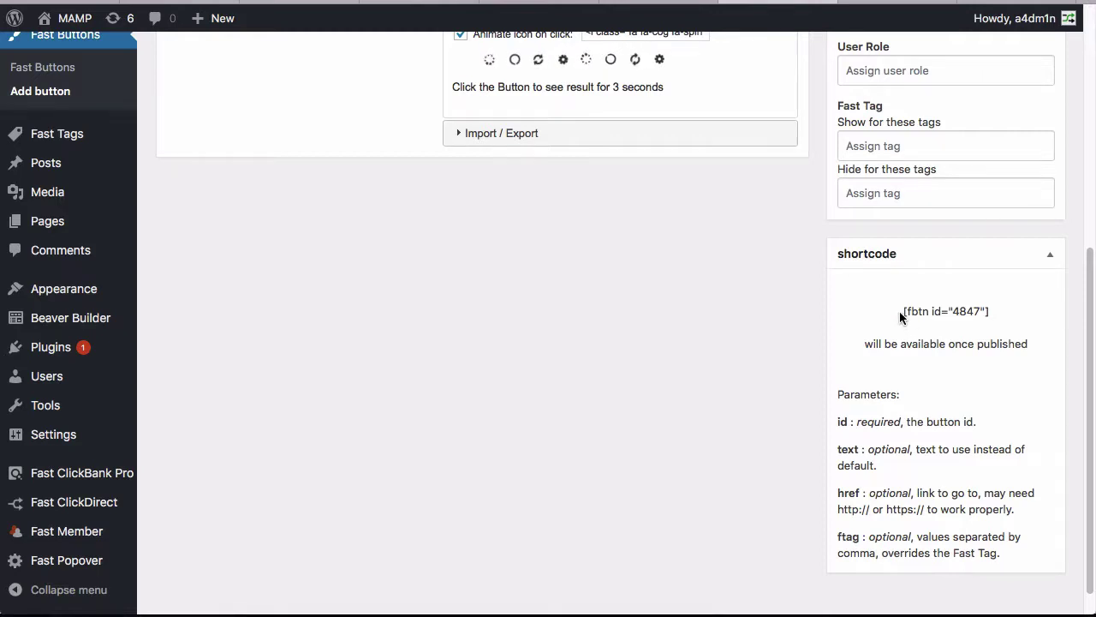
{"action": "left_click_drag", "start_coordinate": [901, 311], "coordinate": [997, 311]}
{"action": "key", "text": "ctrl+c"}
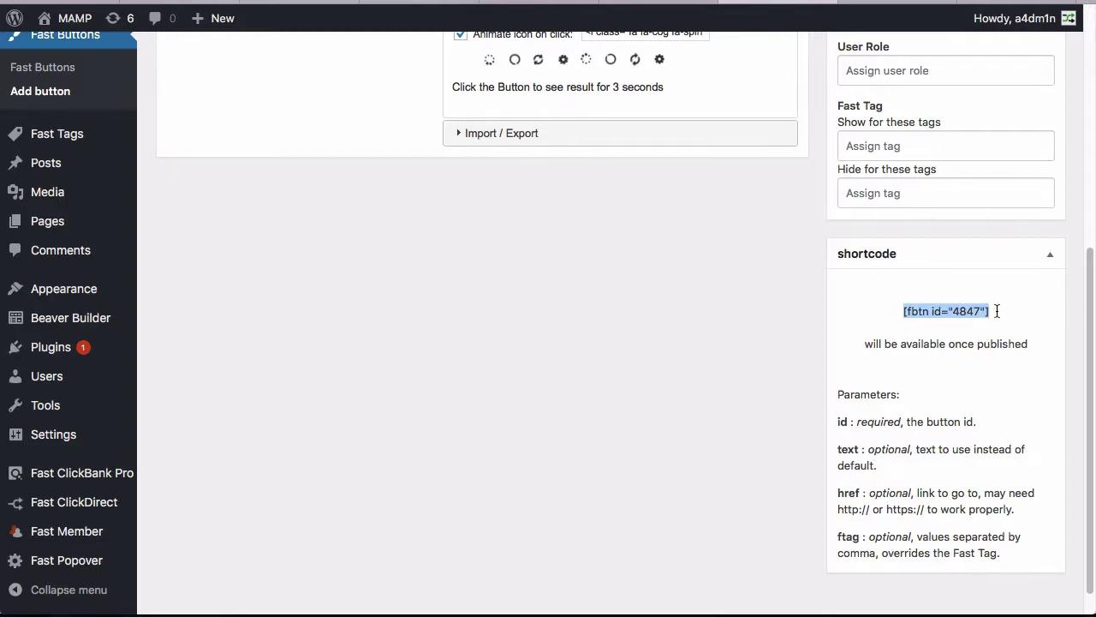
Publish the Download Button
{"action": "scroll", "coordinate": [995, 310], "scroll_direction": "up", "scroll_amount": 10}
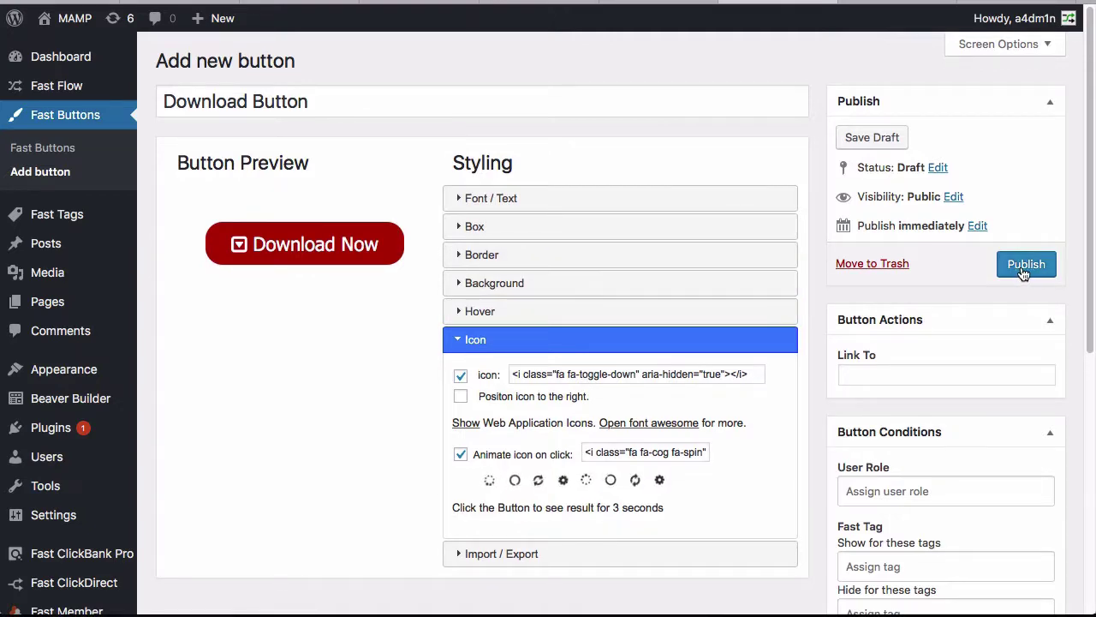
{"action": "scroll", "coordinate": [1011, 360], "scroll_direction": "down", "scroll_amount": 7}
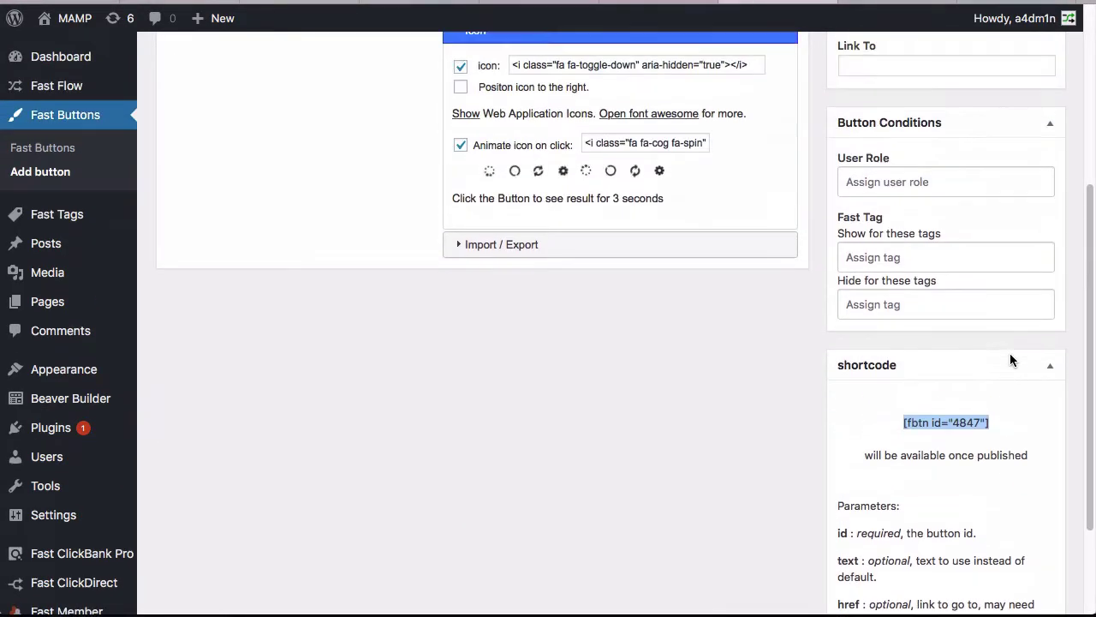
{"action": "scroll", "coordinate": [1011, 357], "scroll_direction": "up", "scroll_amount": 4}
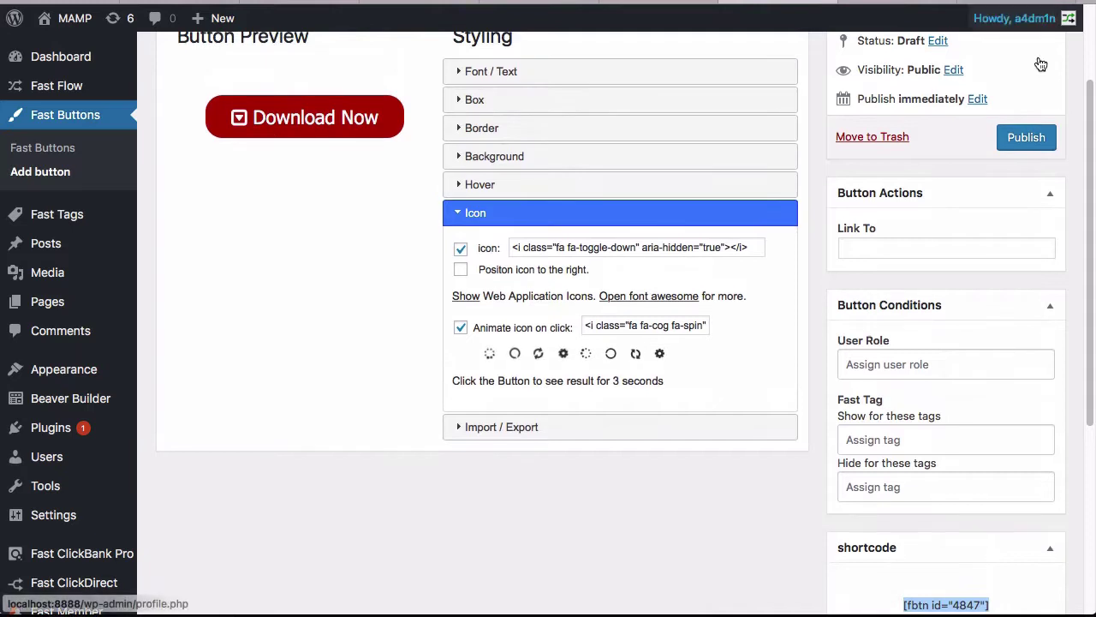
{"action": "left_click", "coordinate": [1026, 138]}
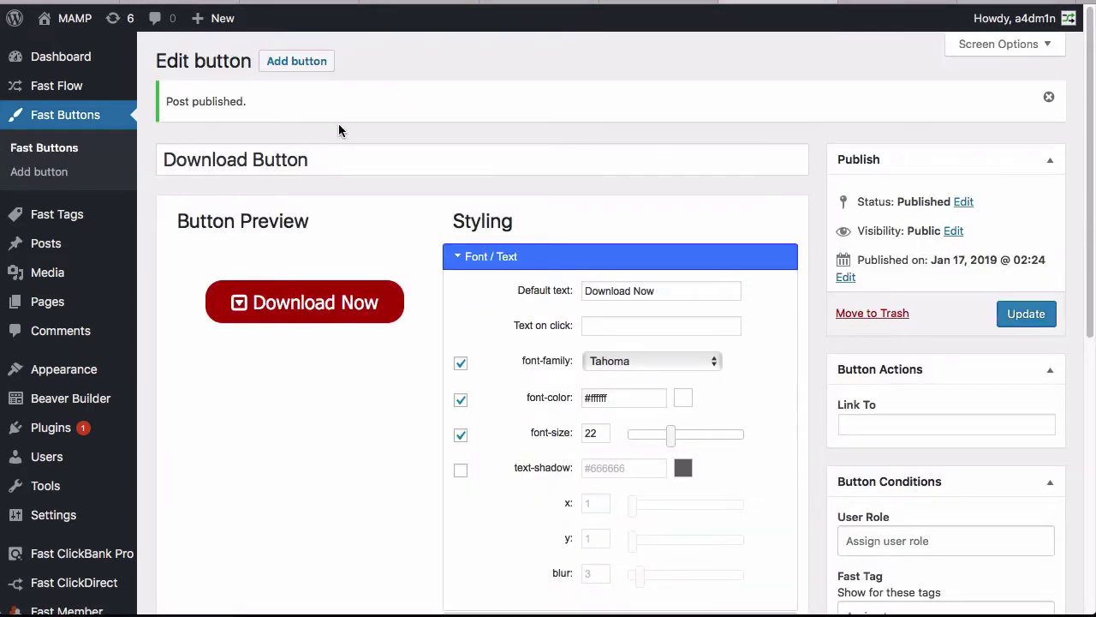
Create a new page titled "Button Demo" in a separate tab and use the standard editor for it
{"action": "mouse_move", "coordinate": [210, 18]}
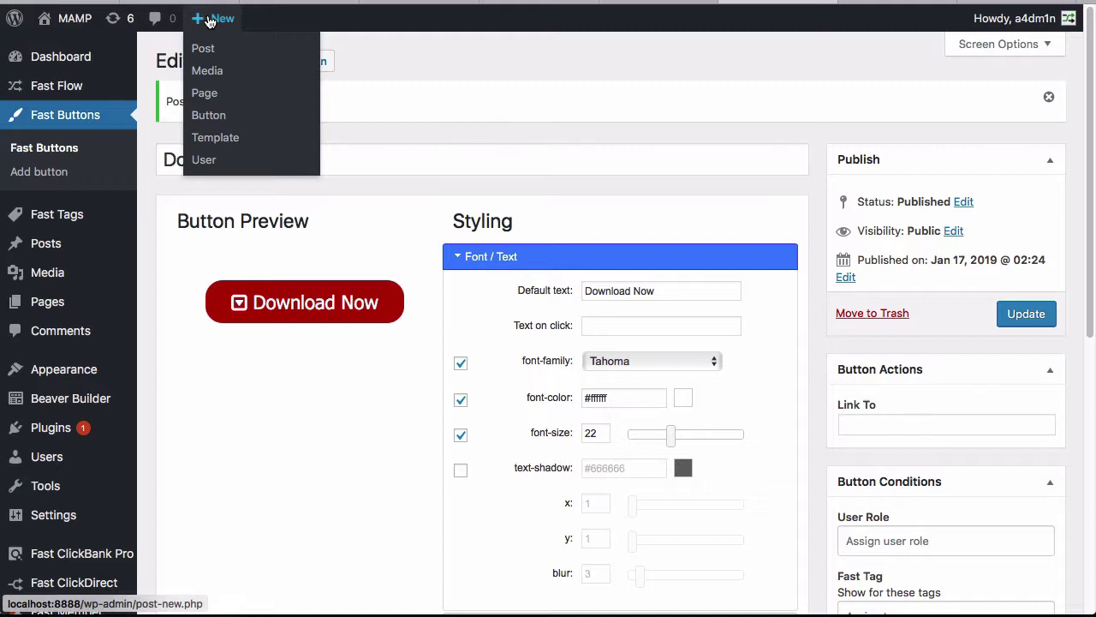
{"action": "left_click", "coordinate": [199, 99], "text": "super"}
{"action": "left_click", "coordinate": [1019, 3]}
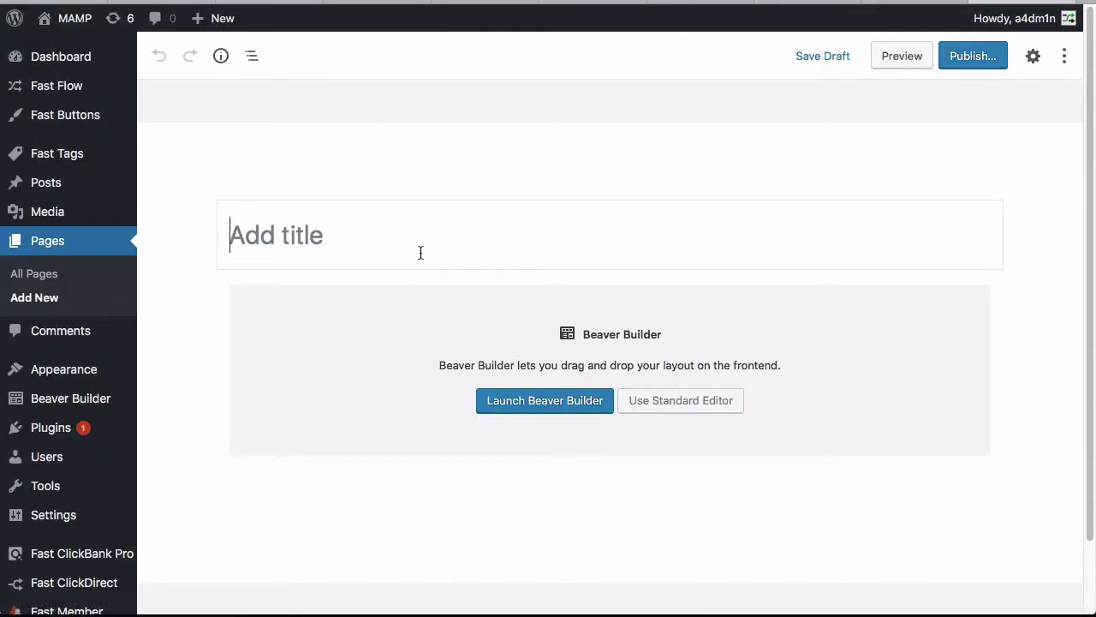
{"action": "type", "text": "Button "}
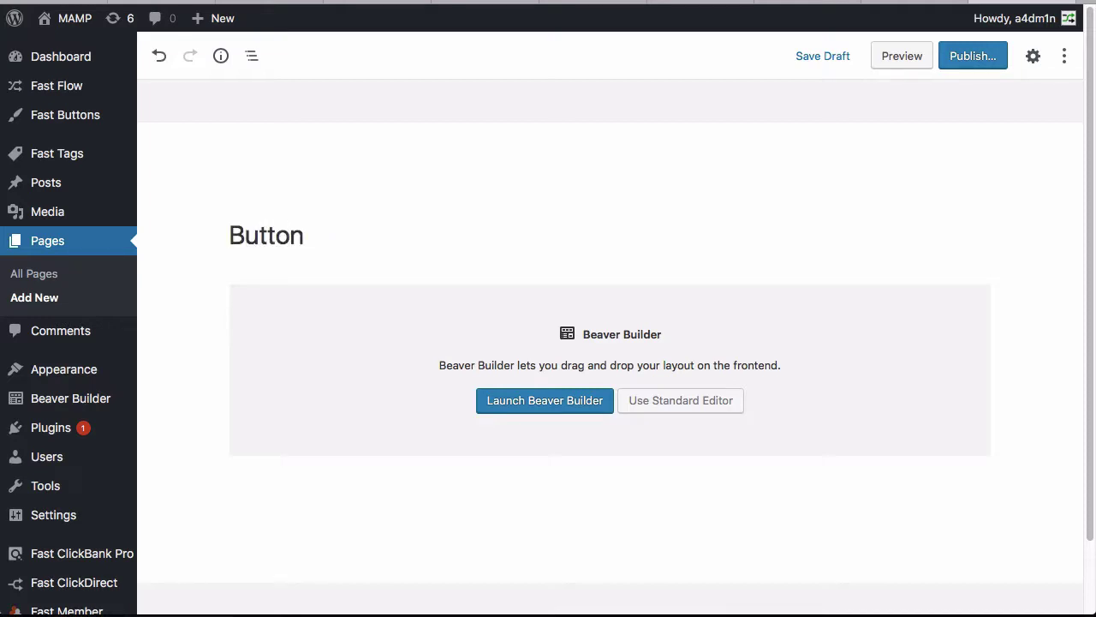
{"action": "type", "text": "Demo"}
{"action": "left_click", "coordinate": [686, 406]}
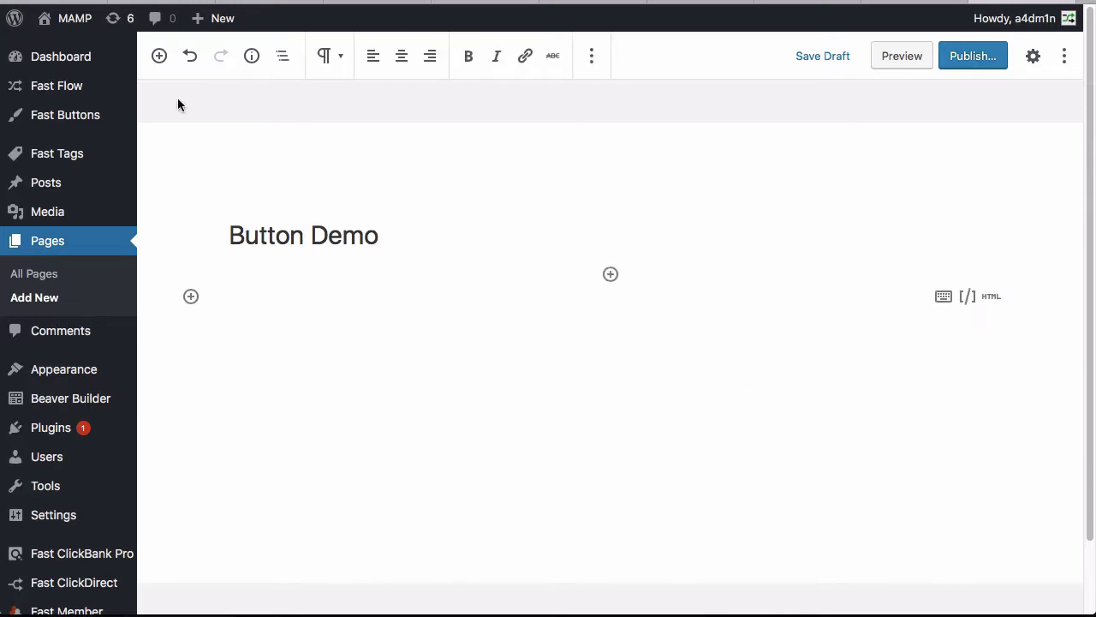
Add a Shortcode block to the Button Demo page containing [fbtn id="4847"]
{"action": "left_click", "coordinate": [158, 56]}
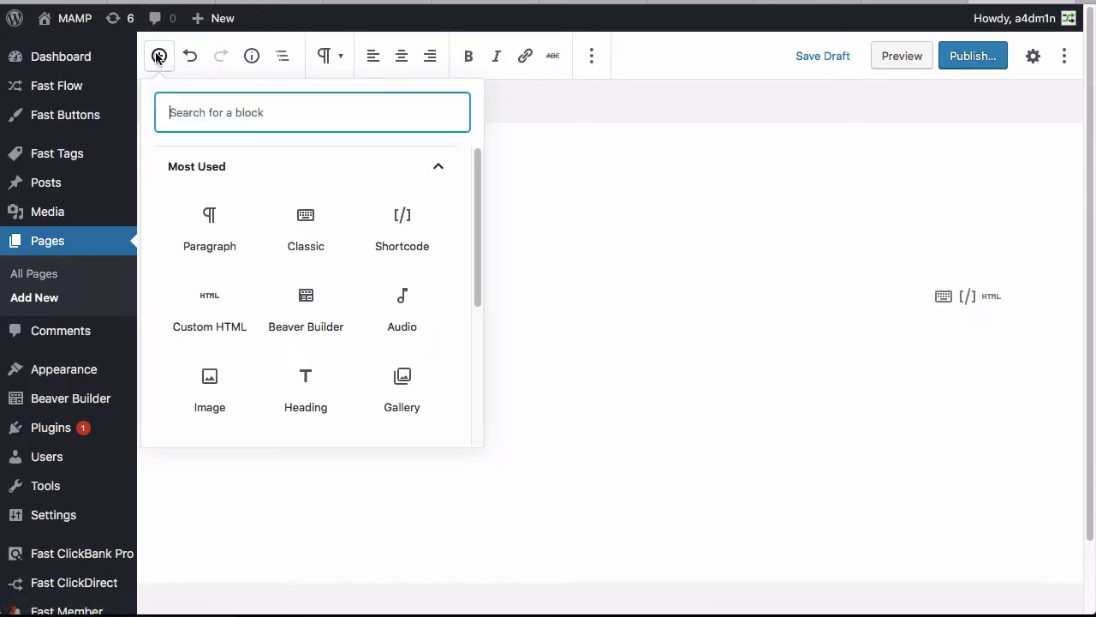
{"action": "left_click", "coordinate": [395, 214]}
{"action": "key", "text": "ctrl+v"}
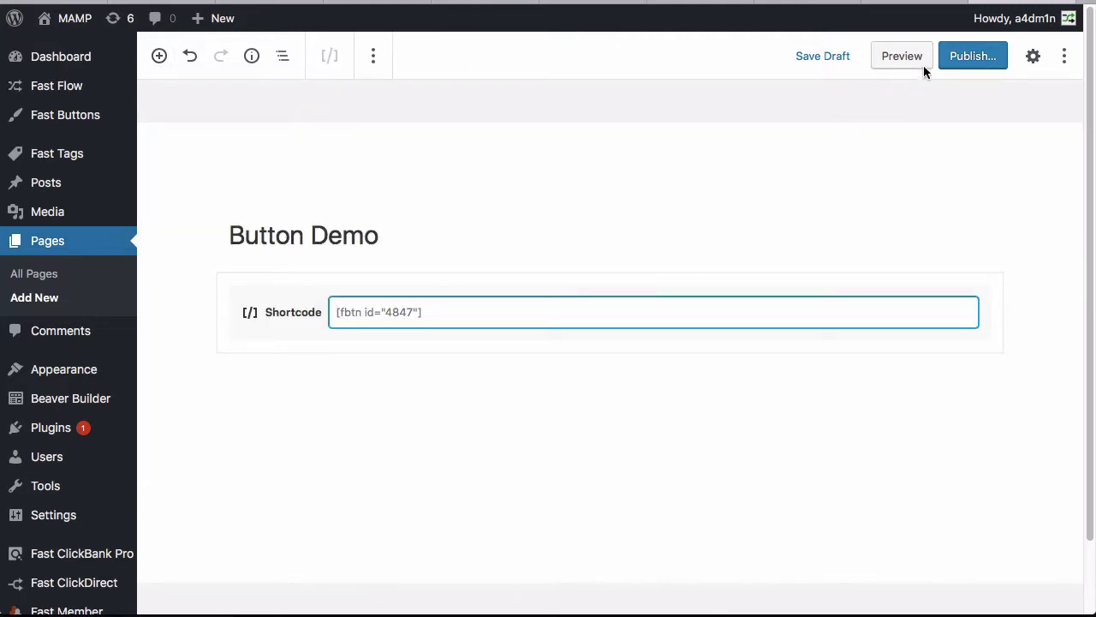
Publish the Button Demo page and test the Download Now button on the live page
{"action": "left_click", "coordinate": [963, 60]}
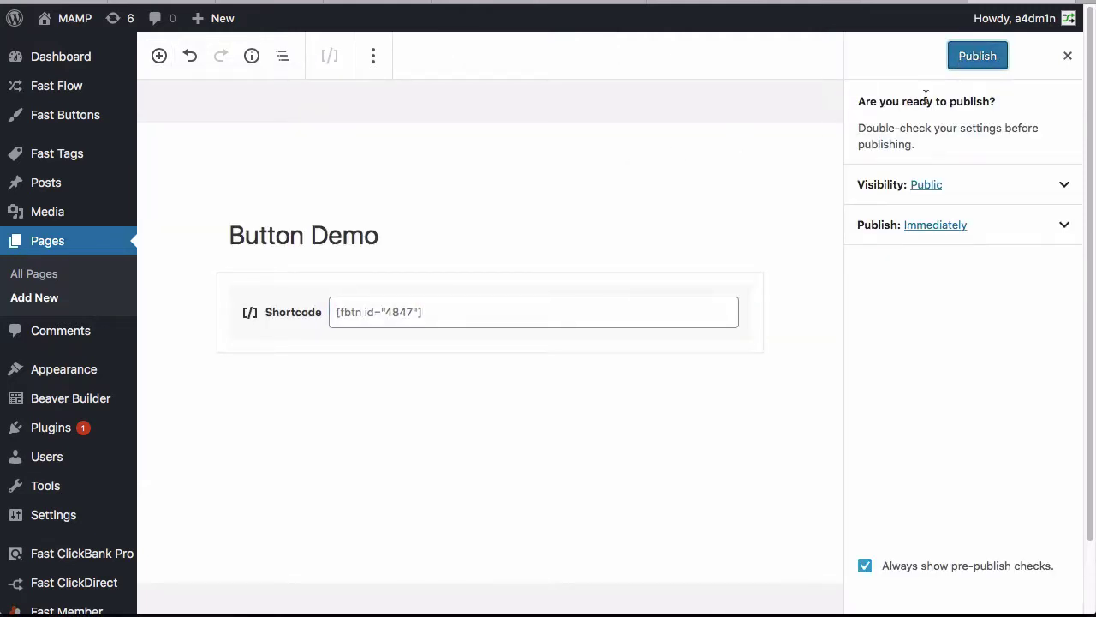
{"action": "left_click", "coordinate": [979, 58]}
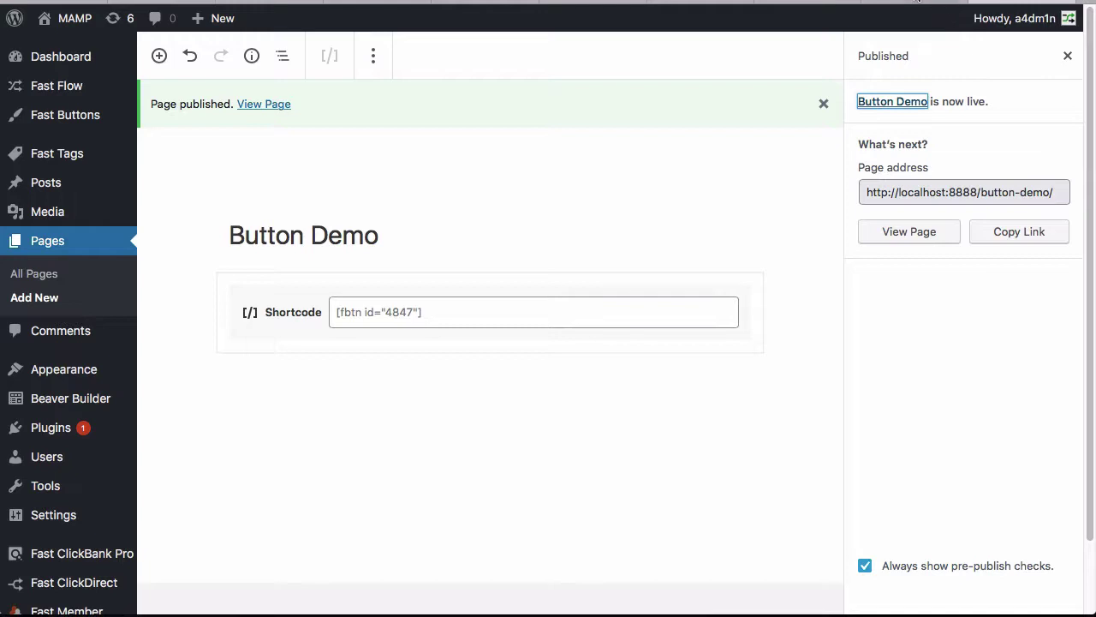
{"action": "left_click", "coordinate": [259, 105]}
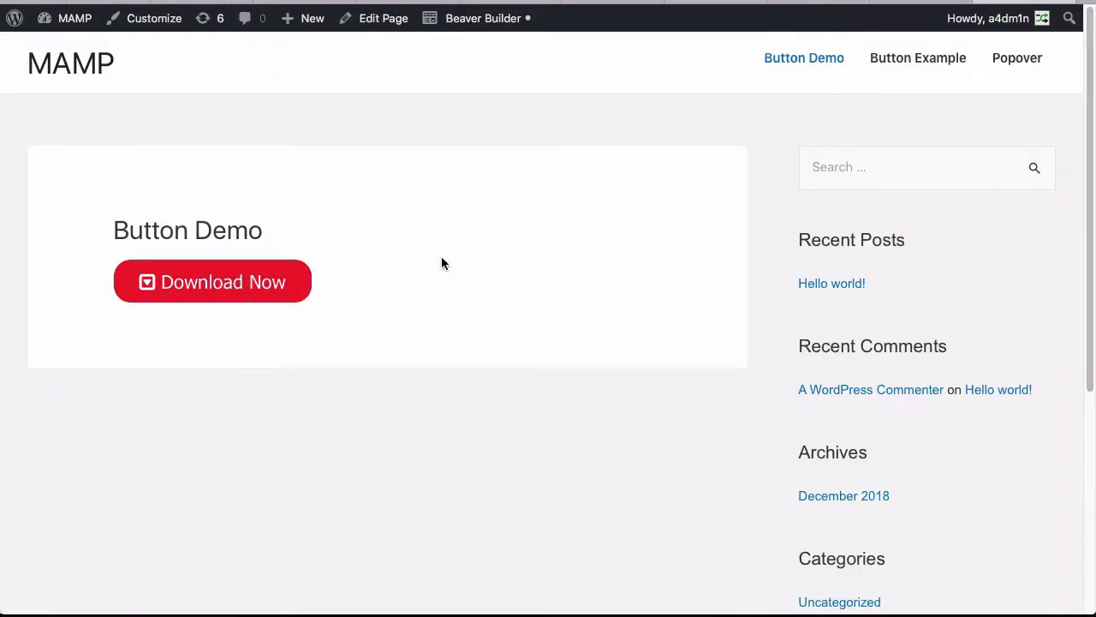
{"action": "left_click", "coordinate": [244, 285]}
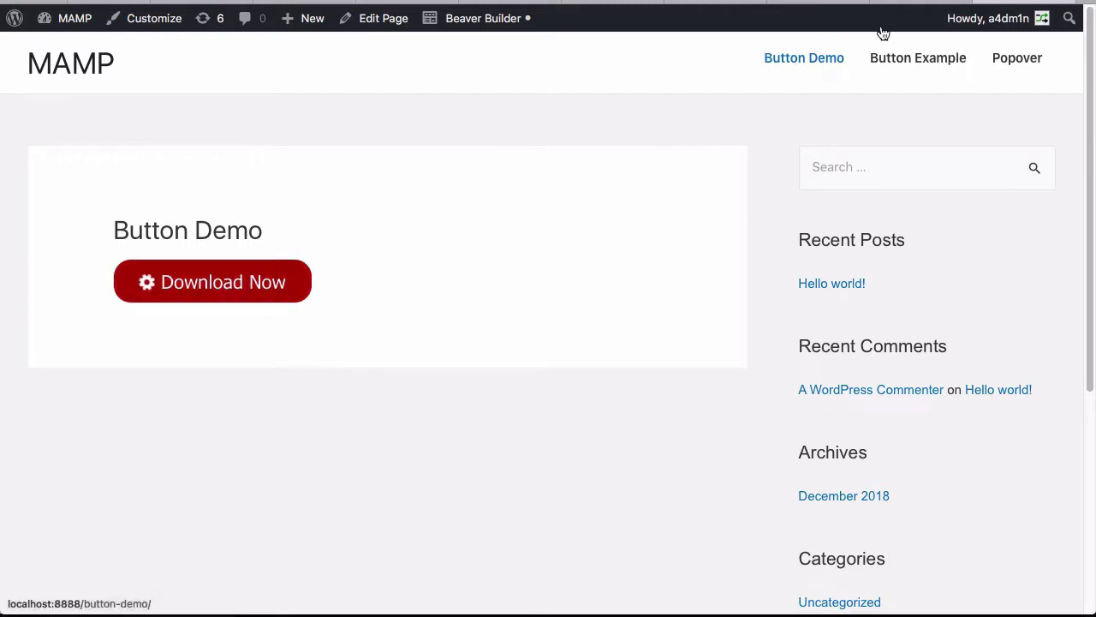
Review the Download Button's Link To field, display conditions and optional shortcode parameters in its editor
{"action": "left_click", "coordinate": [890, 2]}
{"action": "left_click", "coordinate": [621, 2]}
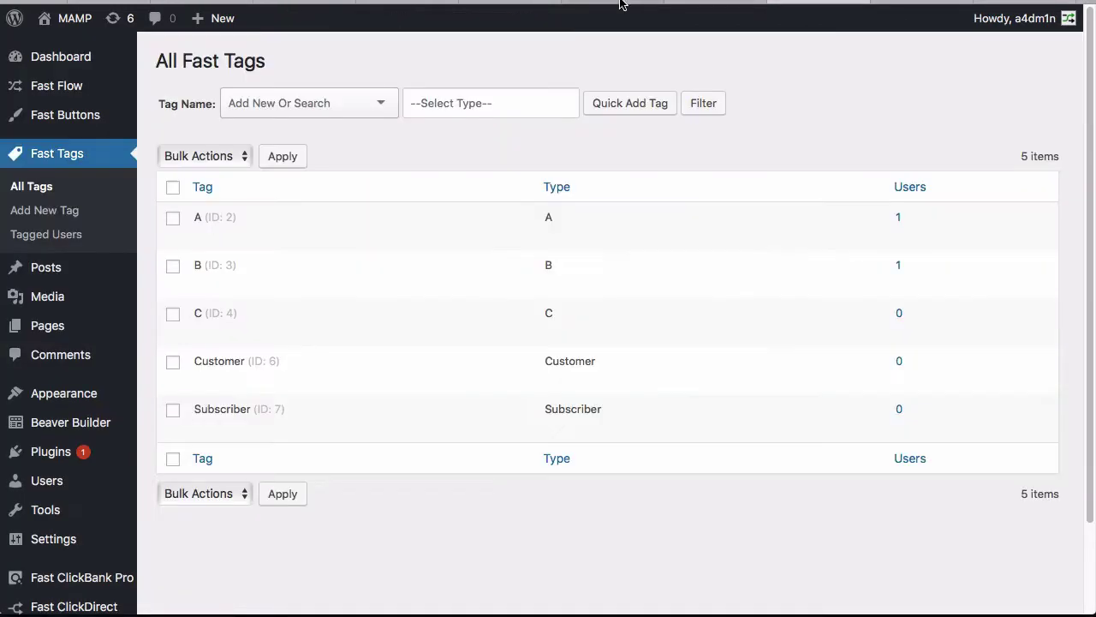
{"action": "left_click", "coordinate": [668, 3]}
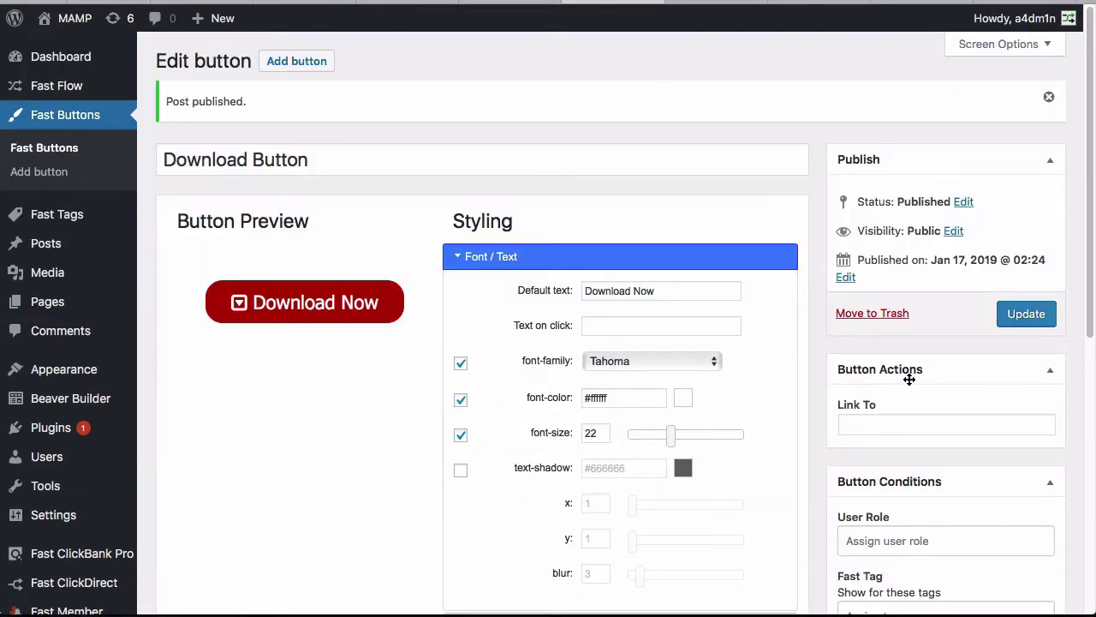
{"action": "left_click", "coordinate": [870, 426]}
{"action": "scroll", "coordinate": [917, 423], "scroll_direction": "down", "scroll_amount": 2}
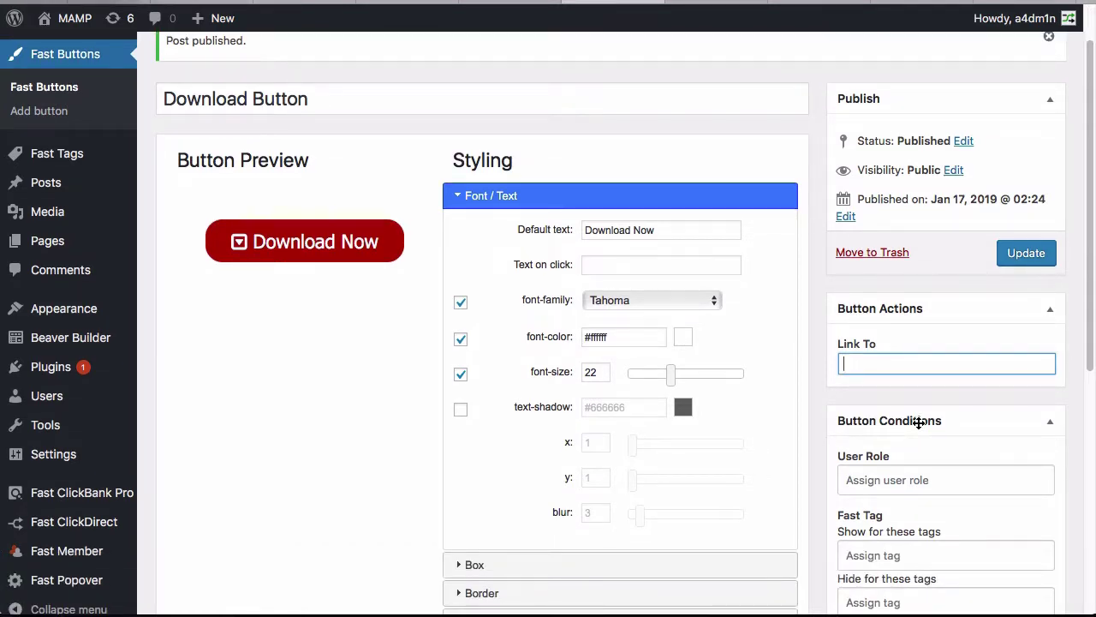
{"action": "scroll", "coordinate": [918, 423], "scroll_direction": "down", "scroll_amount": 5}
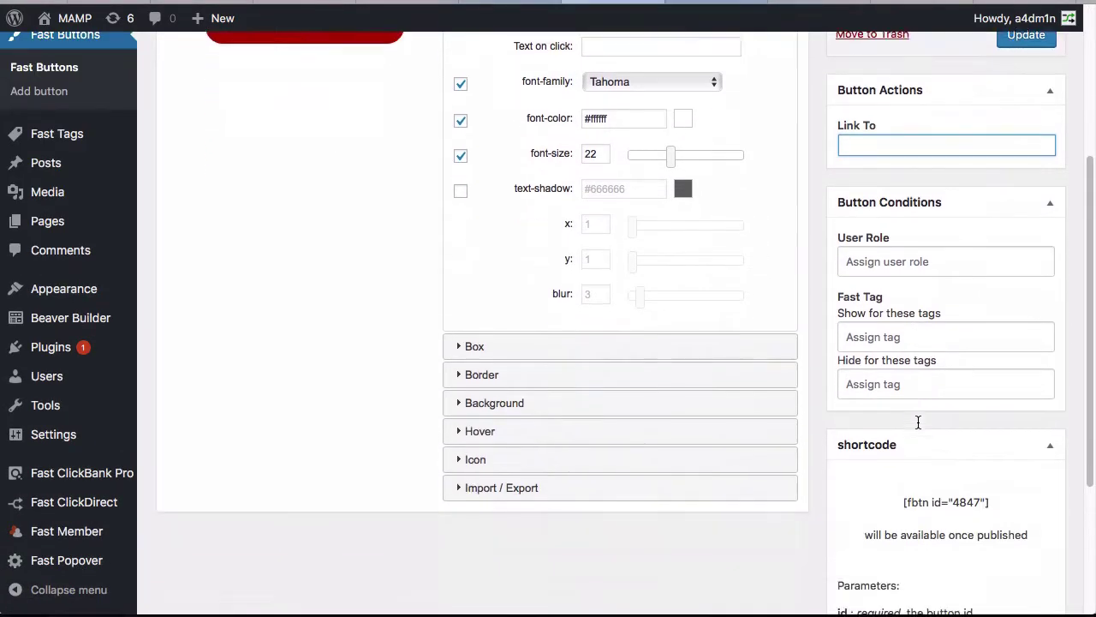
{"action": "scroll", "coordinate": [954, 529], "scroll_direction": "down", "scroll_amount": 3}
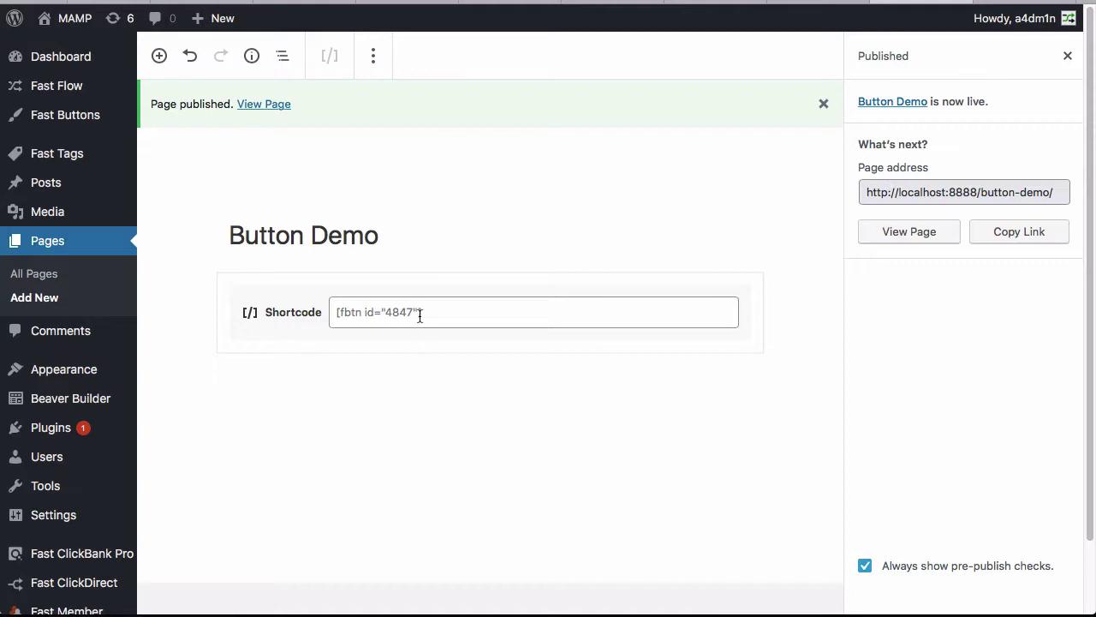
{"action": "left_click", "coordinate": [420, 316]}
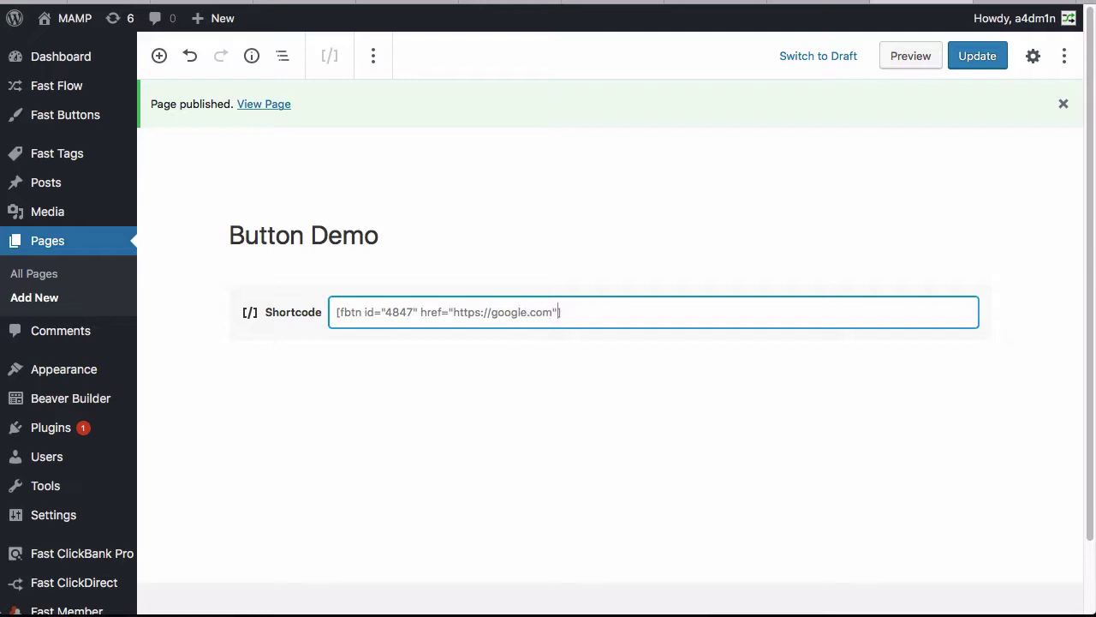
{"action": "left_click", "coordinate": [981, 57]}
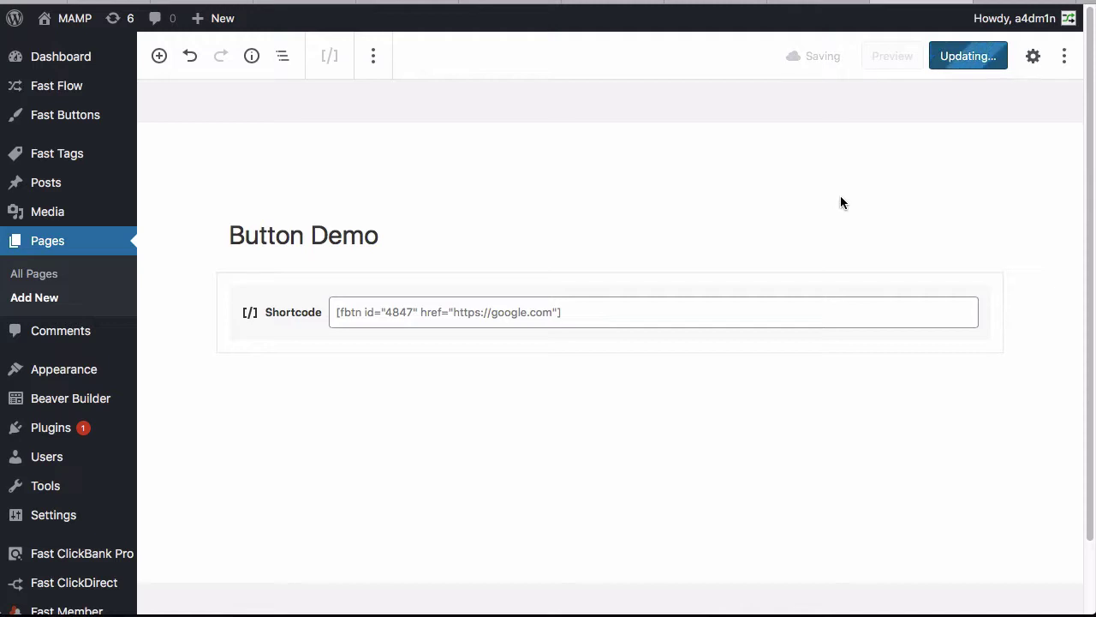
Reload the live Button Demo page, test the Download Now button's link, and go back to the page
{"action": "mouse_move", "coordinate": [994, 17]}
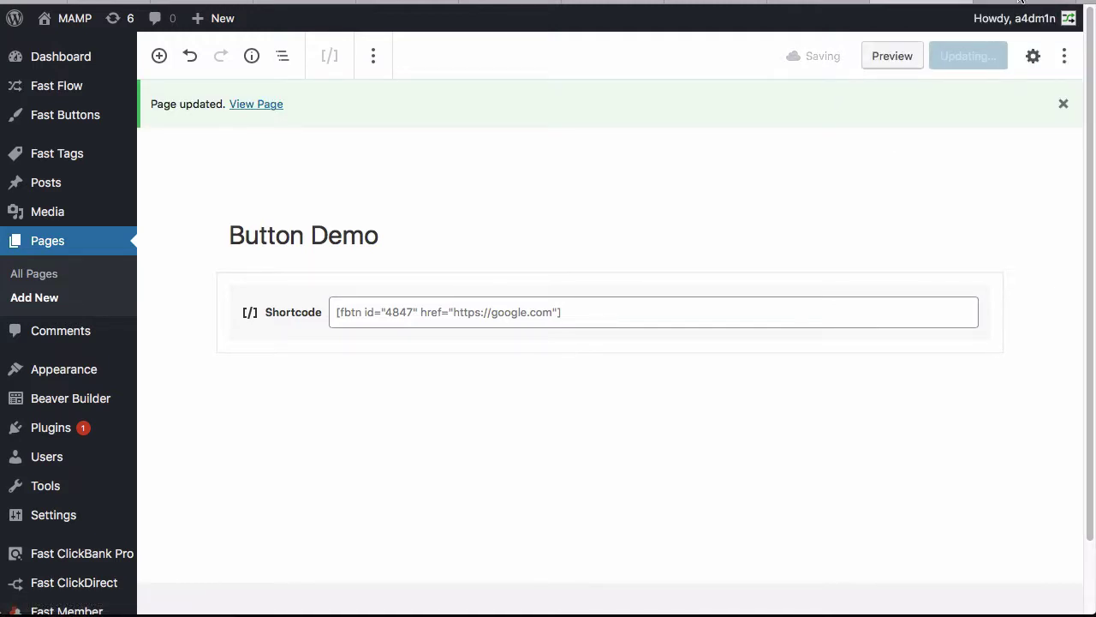
{"action": "left_click", "coordinate": [1019, 1]}
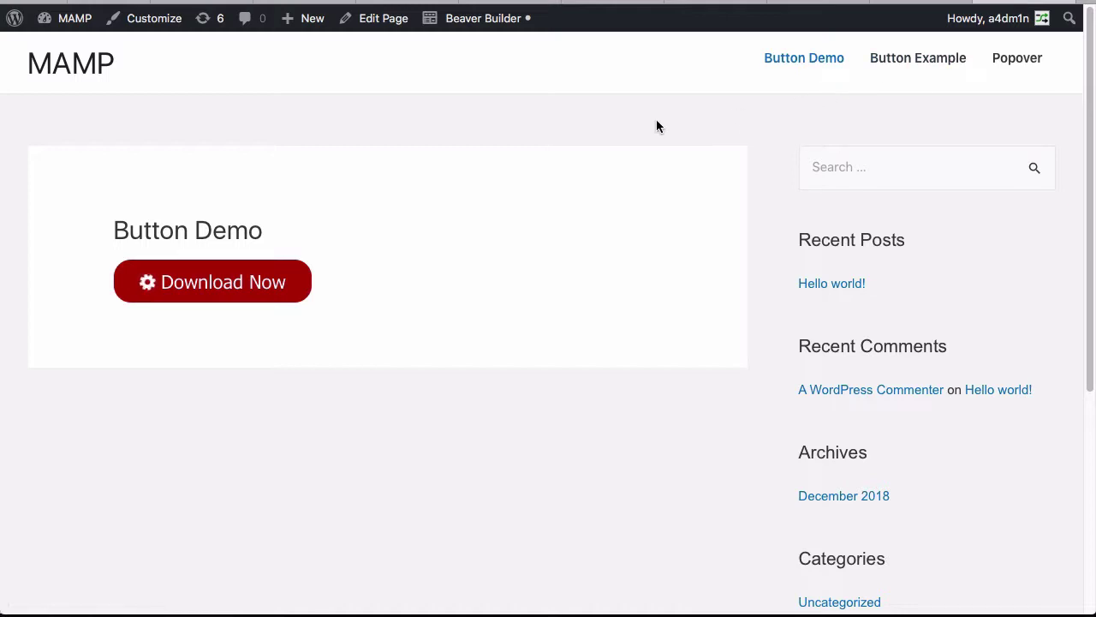
{"action": "key", "text": "super+r"}
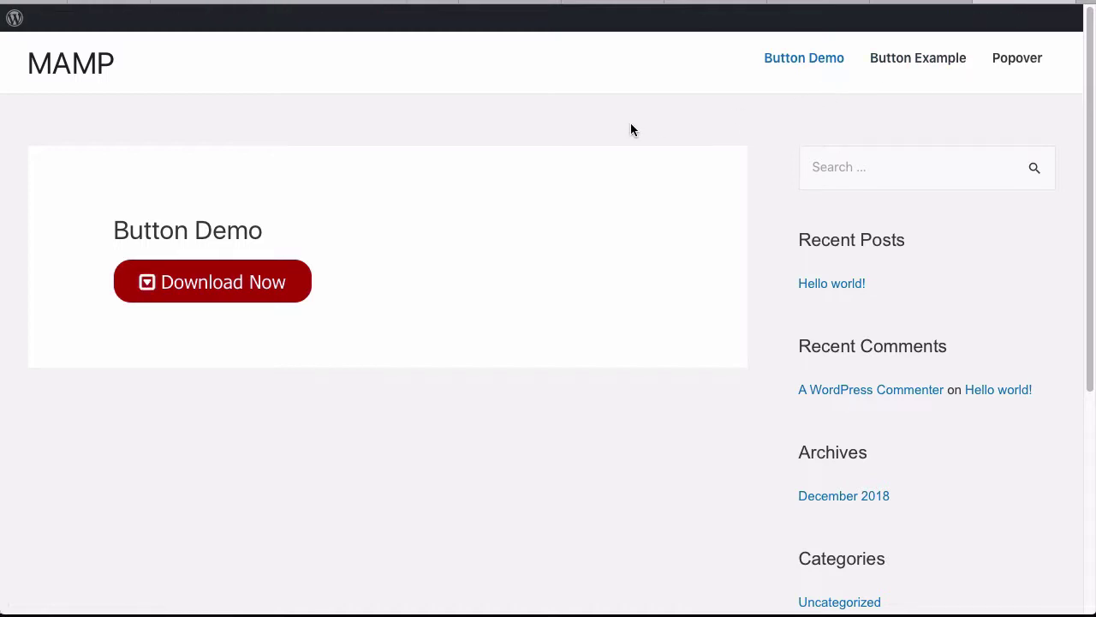
{"action": "left_click", "coordinate": [237, 291]}
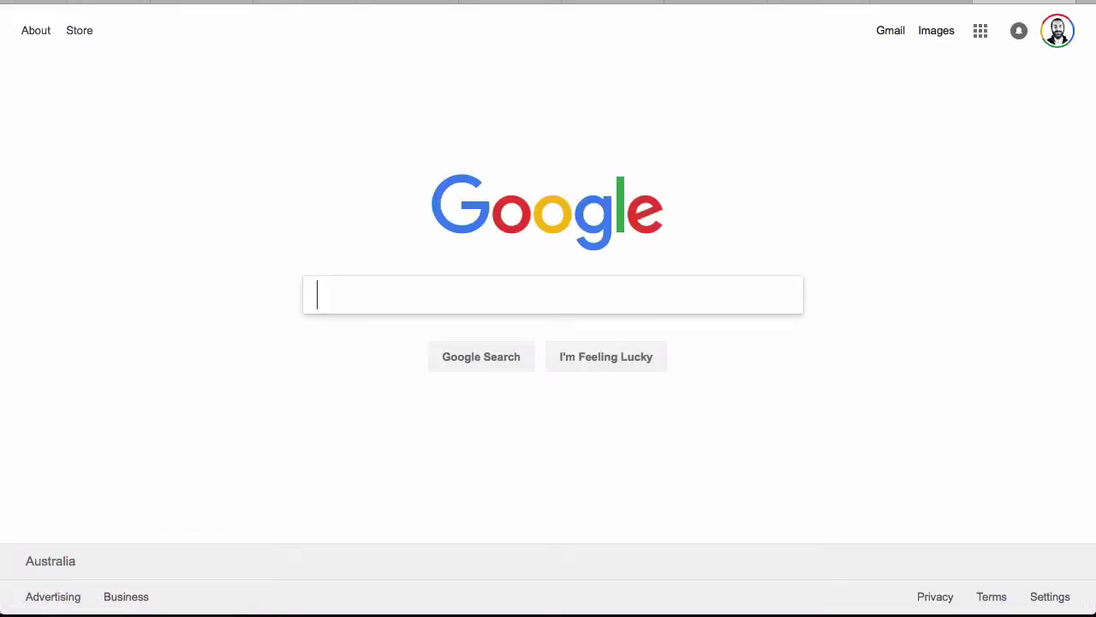
{"action": "key", "text": "alt+Left"}
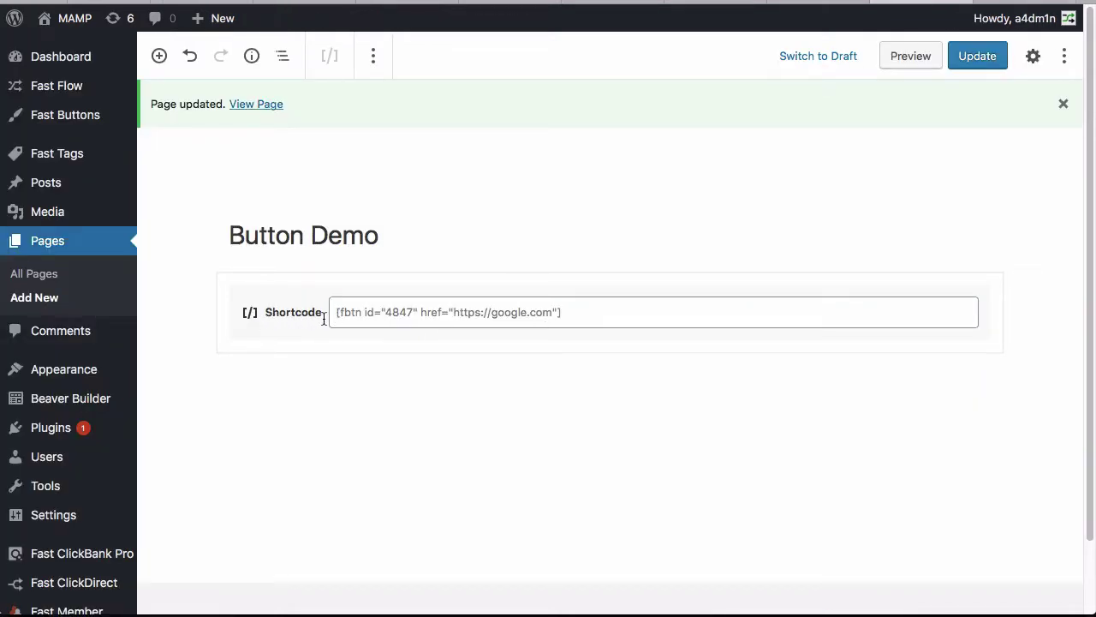
{"action": "left_click", "coordinate": [294, 317]}
{"action": "left_click", "coordinate": [367, 66]}
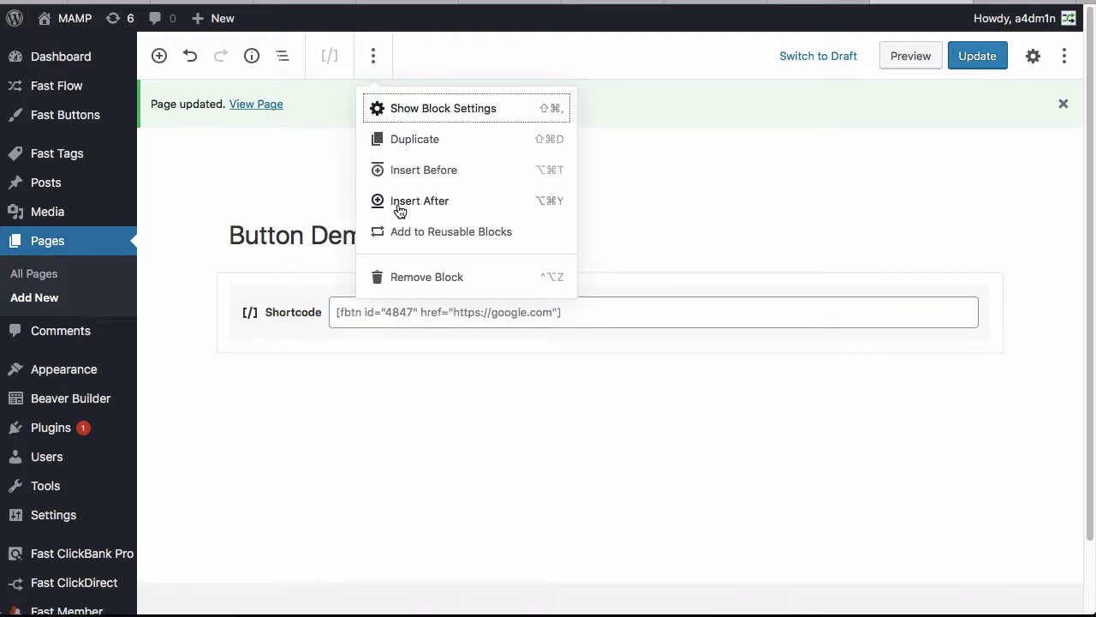
{"action": "left_click", "coordinate": [397, 142]}
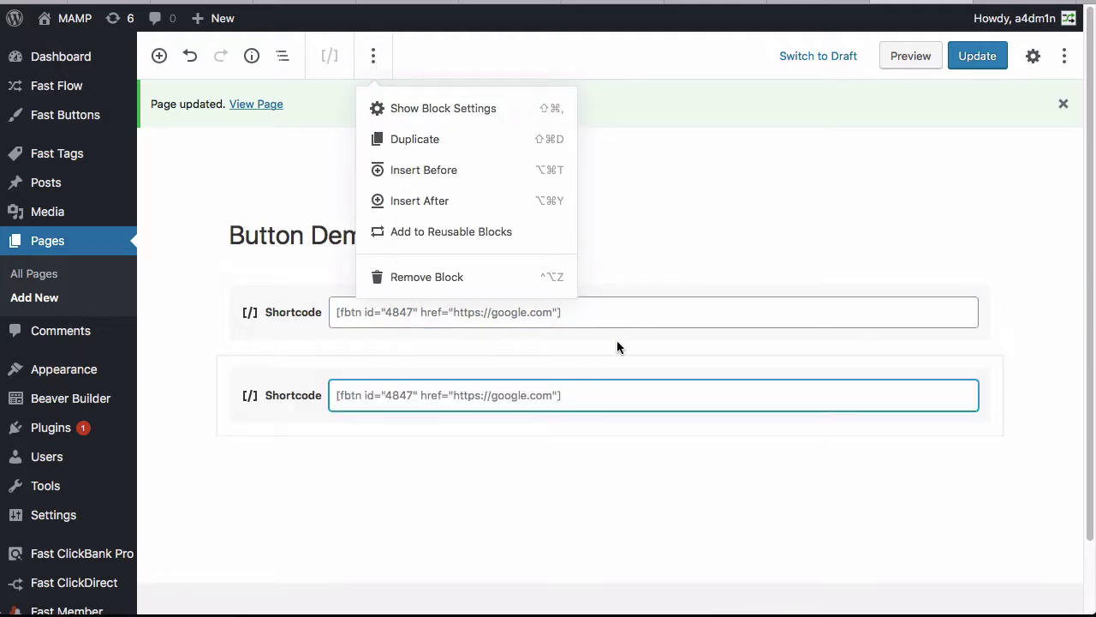
{"action": "left_click", "coordinate": [508, 391]}
{"action": "left_click_drag", "start_coordinate": [490, 394], "coordinate": [532, 393]}
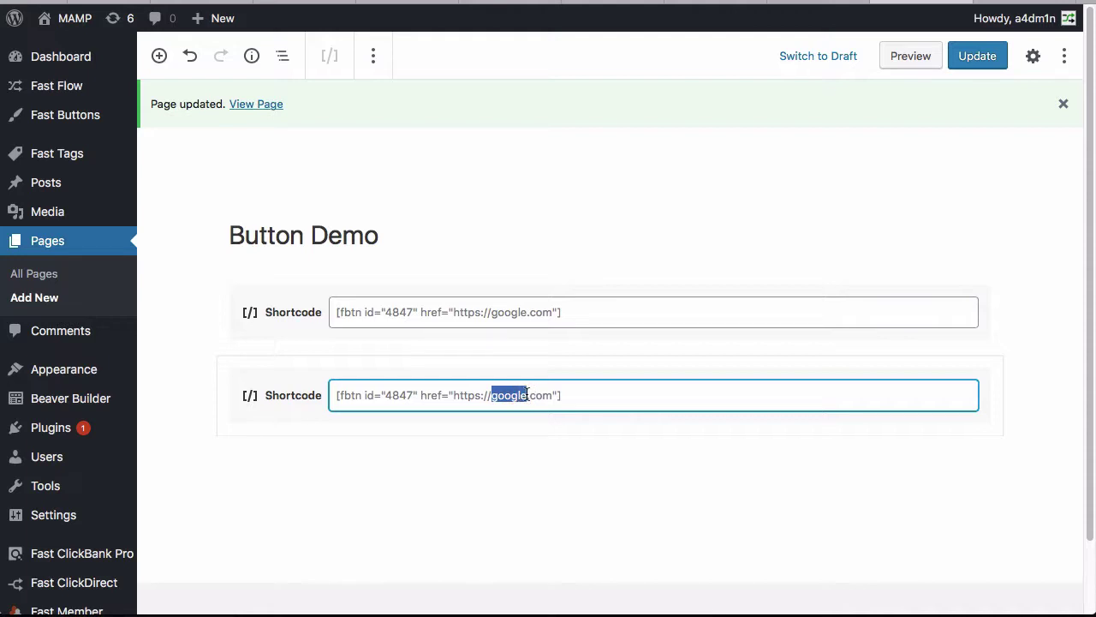
{"action": "type", "text": "facebook"}
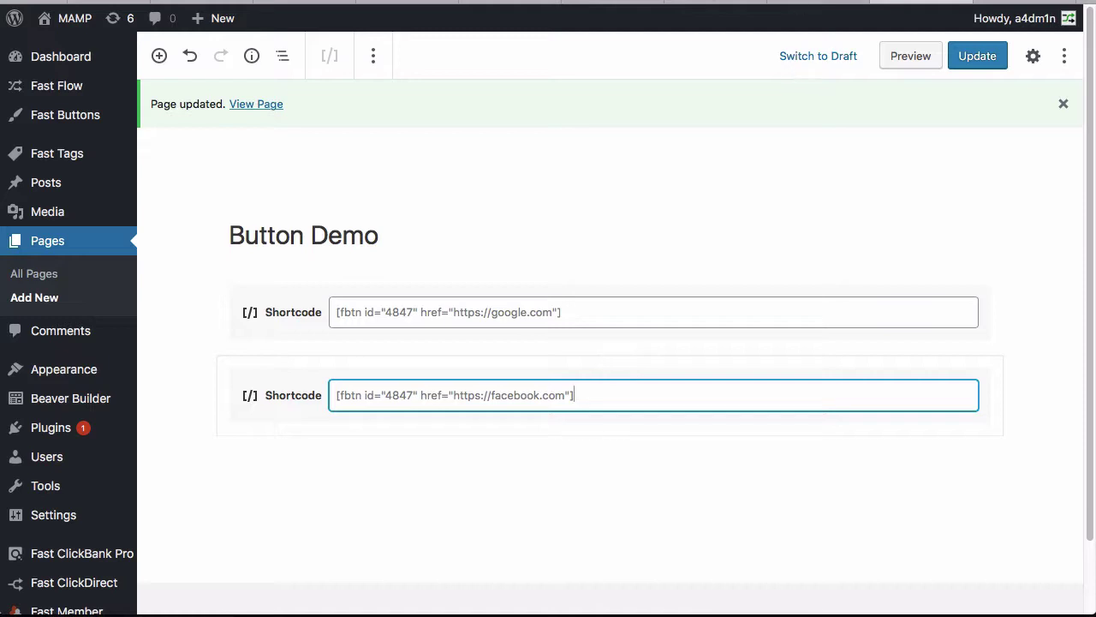
Check the optional shortcode parameters in the button editor and add text="Google" before the href in the page's first shortcode
{"action": "left_click", "coordinate": [743, 5]}
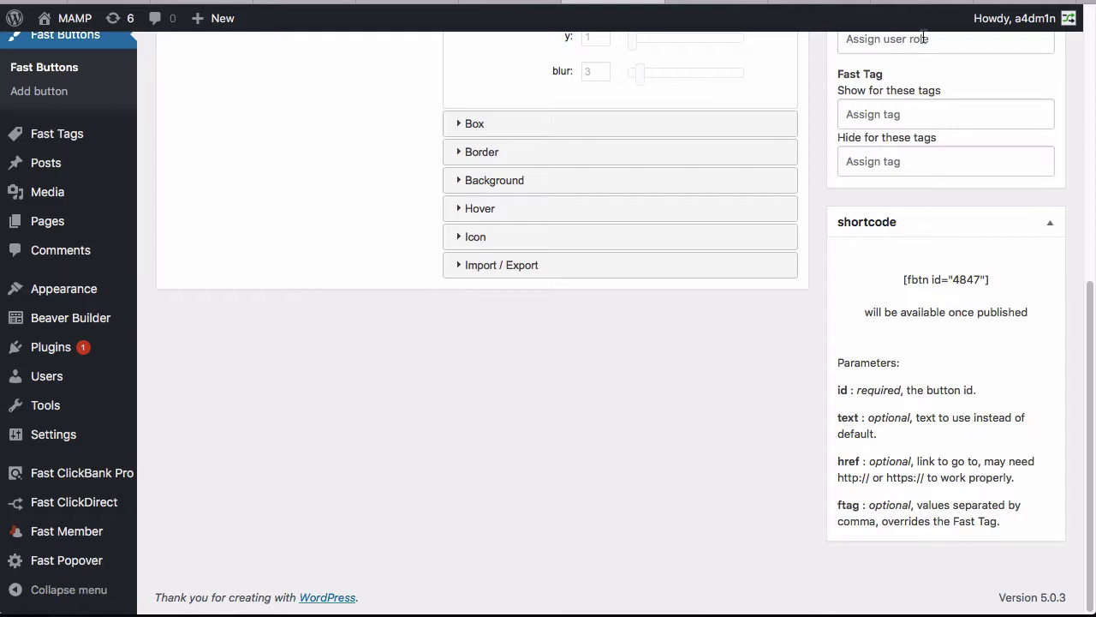
{"action": "left_click", "coordinate": [919, 4]}
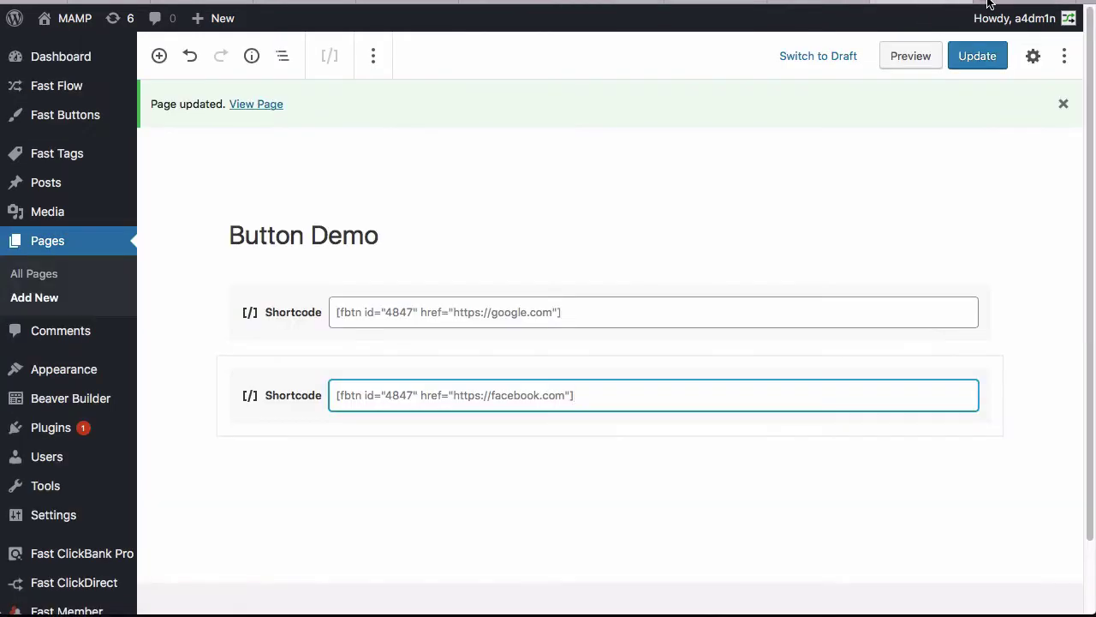
{"action": "left_click", "coordinate": [422, 312]}
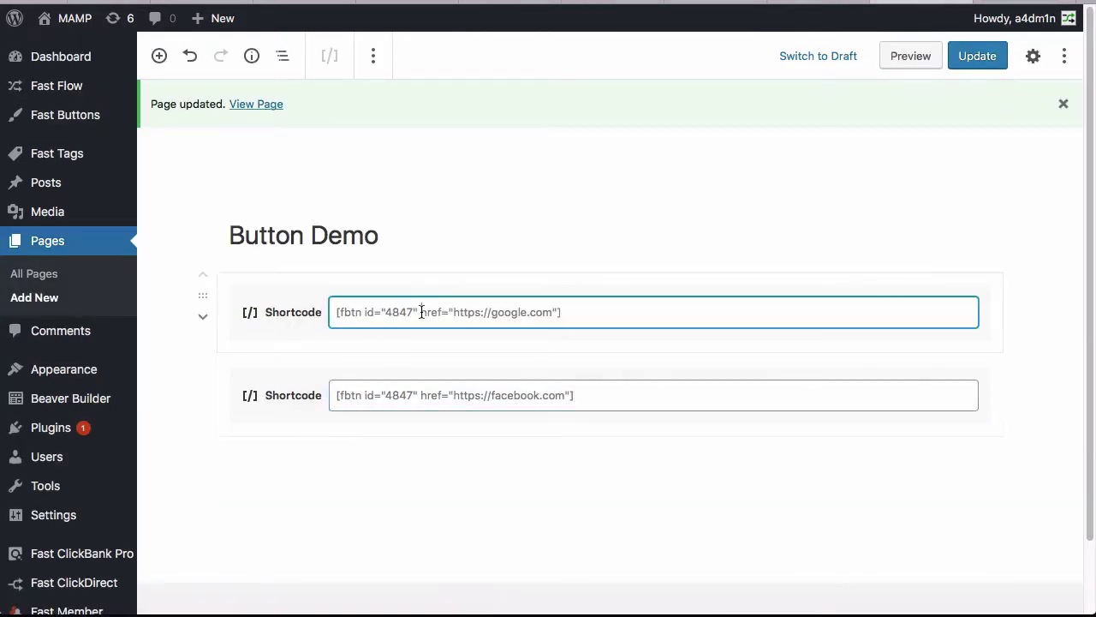
{"action": "type", "text": "text="}
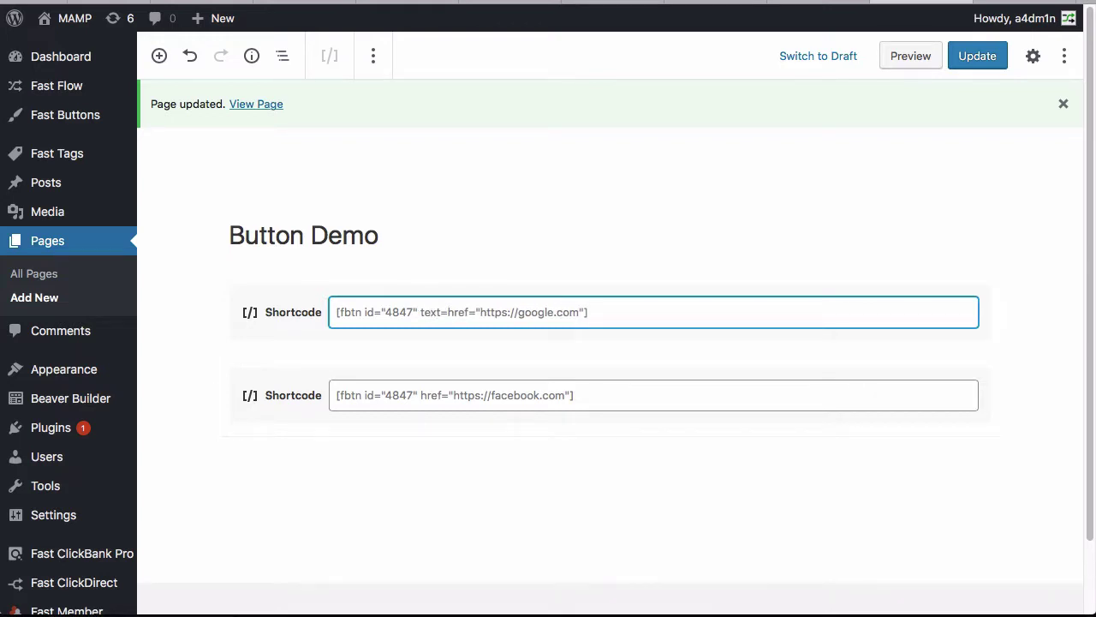
{"action": "type", "text": "\"\""}
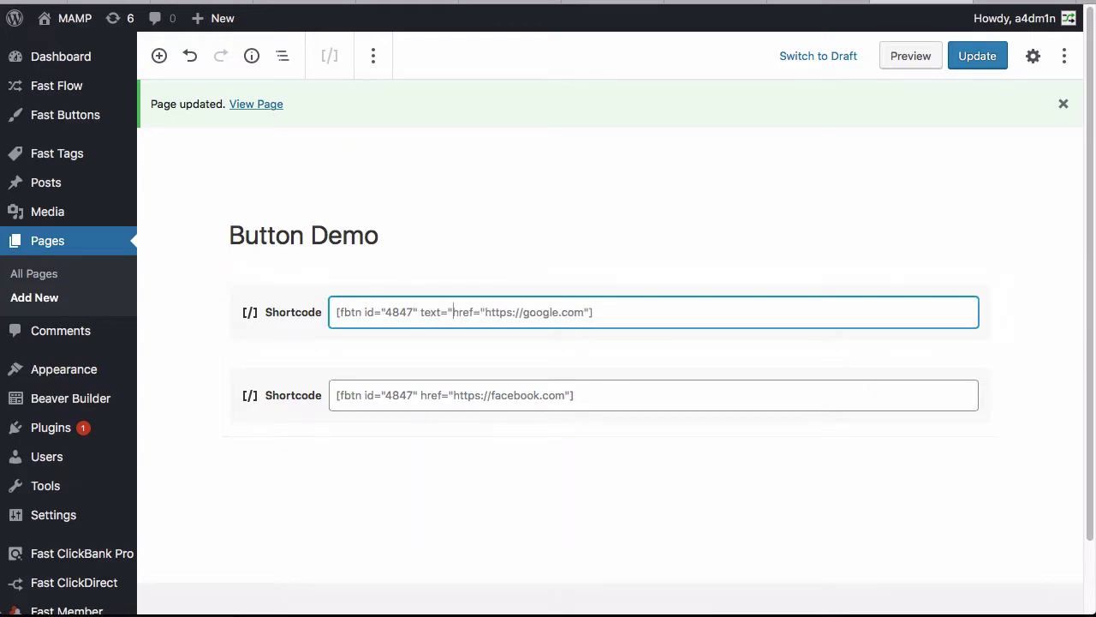
{"action": "type", "text": "Google"}
{"action": "key", "text": "BackSpace"}
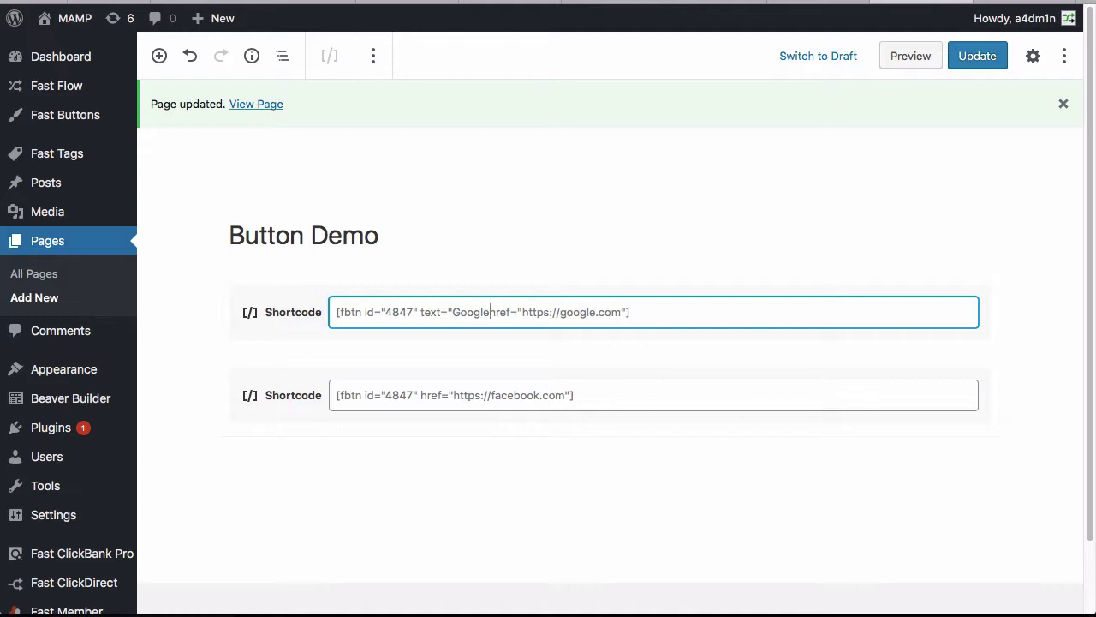
{"action": "type", "text": "\""}
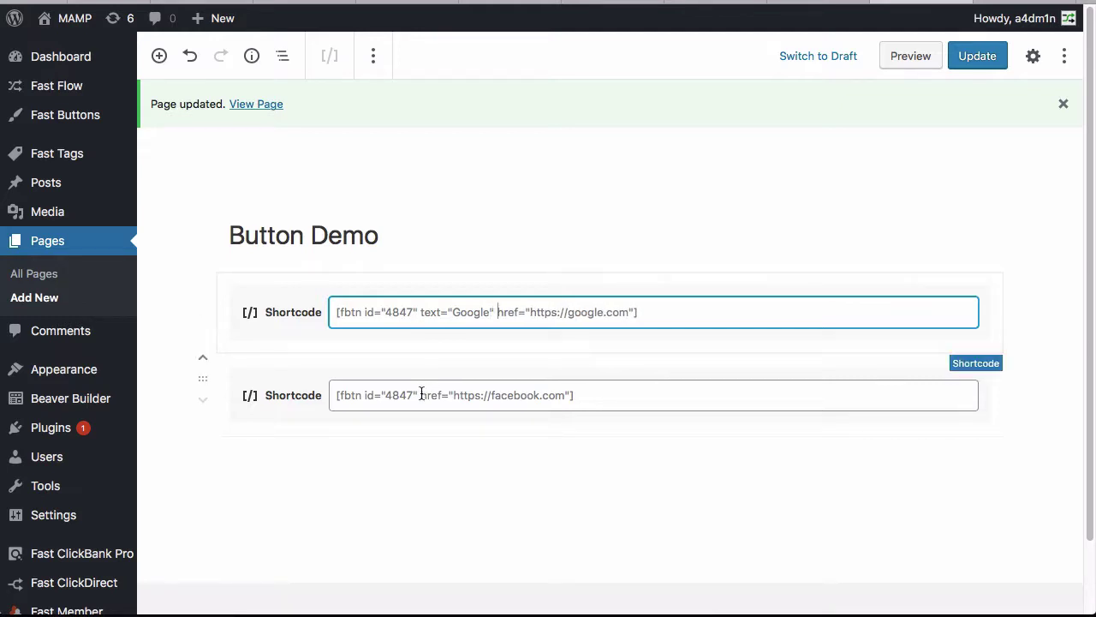
Add text="Facebook" before the href in the second shortcode and update the page
{"action": "left_click", "coordinate": [421, 392]}
{"action": "type", "text": "text="}
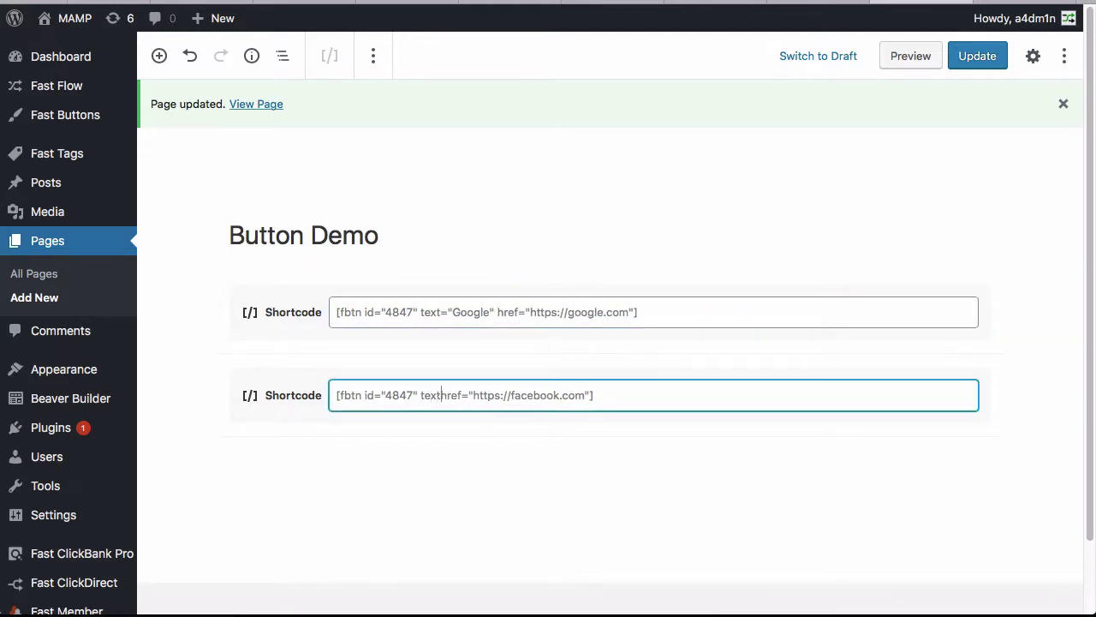
{"action": "type", "text": "\"Faceb"}
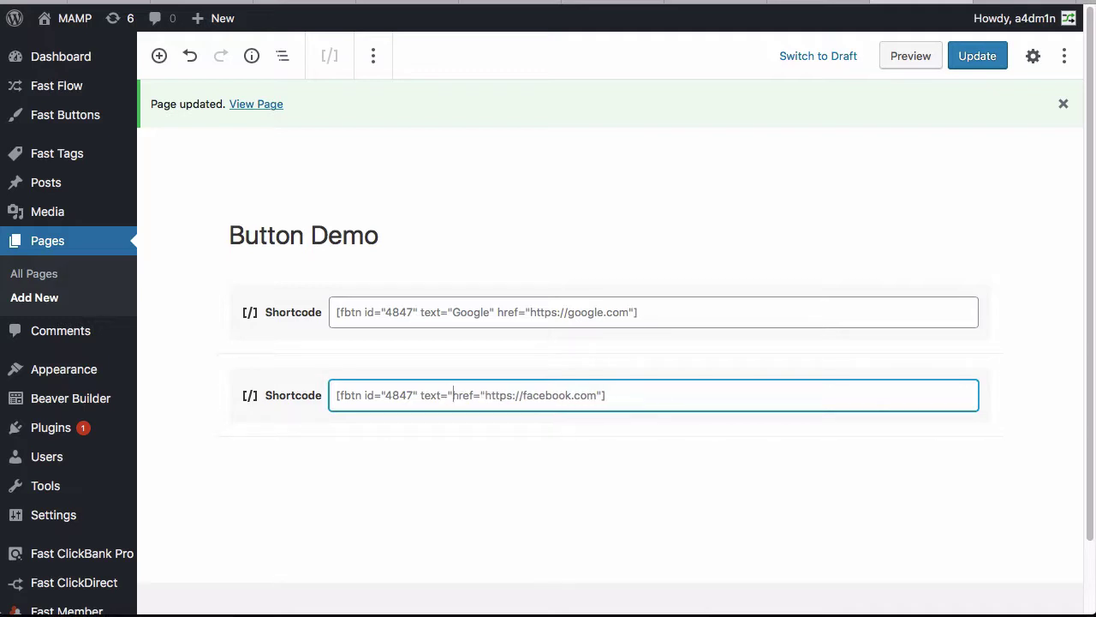
{"action": "type", "text": "ook"}
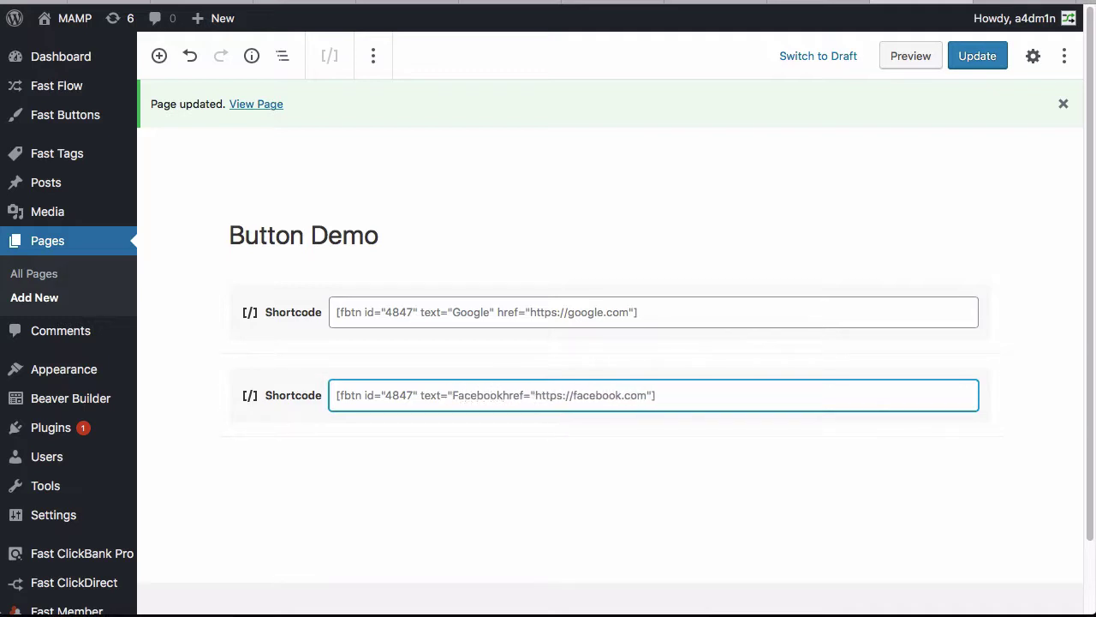
{"action": "type", "text": "\""}
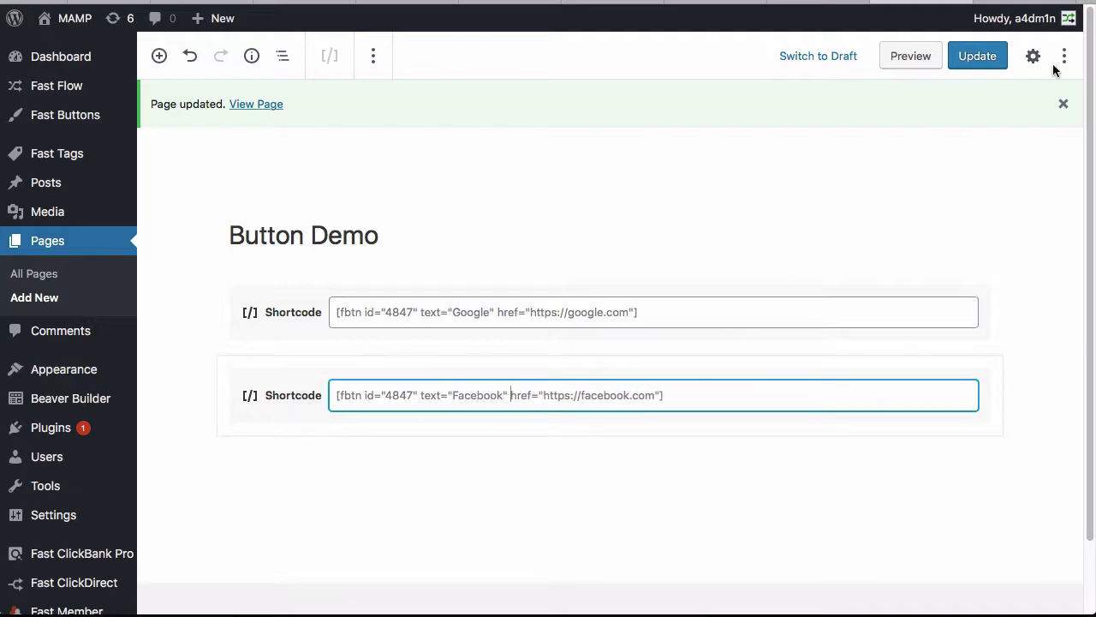
{"action": "left_click", "coordinate": [979, 64]}
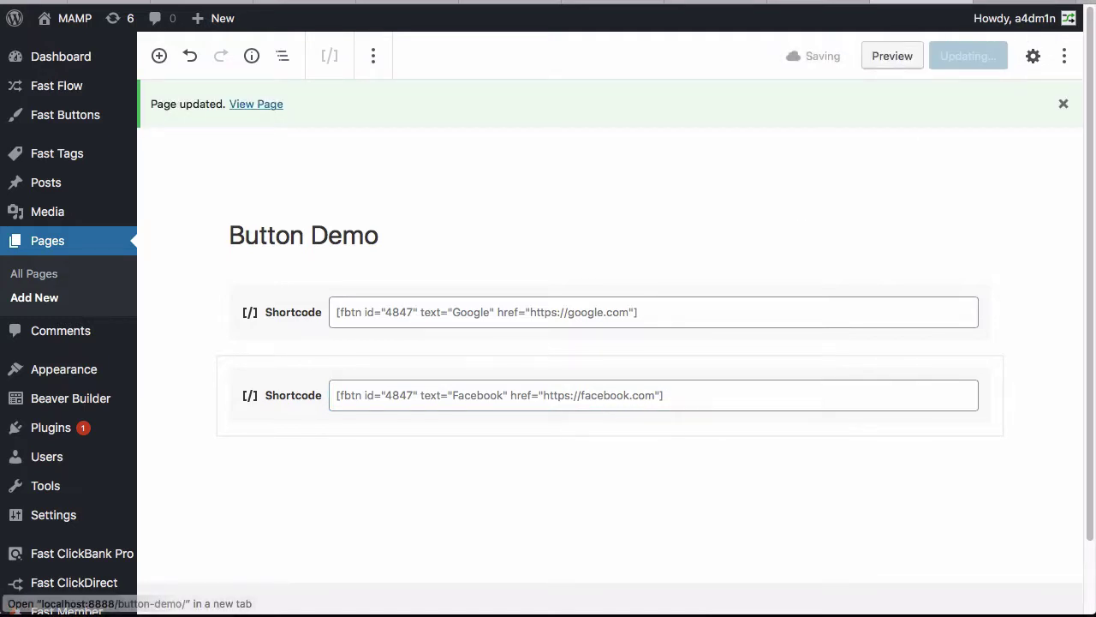
Examine the Google and Facebook buttons on the live page and the Download Button's shortcode in the Fast Buttons list
{"action": "left_click", "coordinate": [256, 104]}
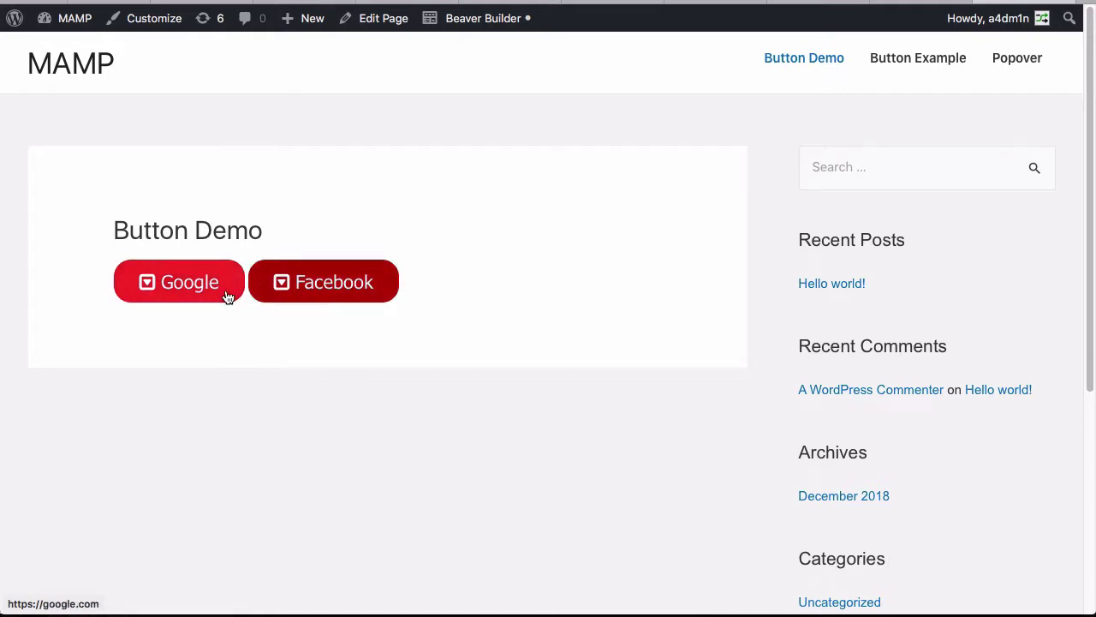
{"action": "left_click", "coordinate": [572, 3]}
{"action": "scroll", "coordinate": [380, 179], "scroll_direction": "up", "scroll_amount": 10}
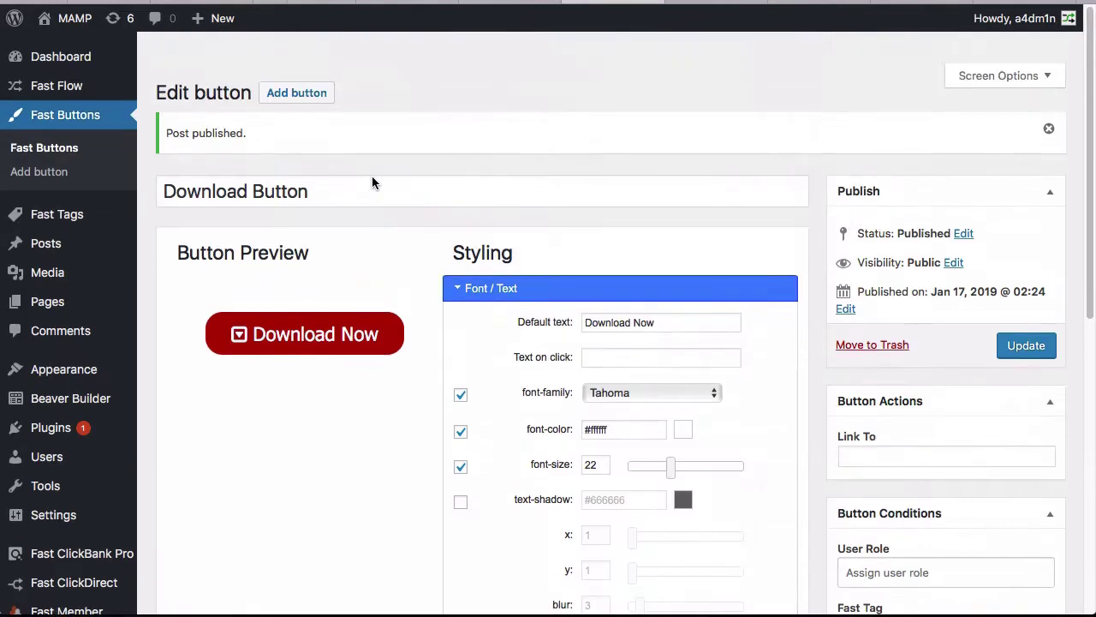
{"action": "scroll", "coordinate": [371, 175], "scroll_direction": "down", "scroll_amount": 1}
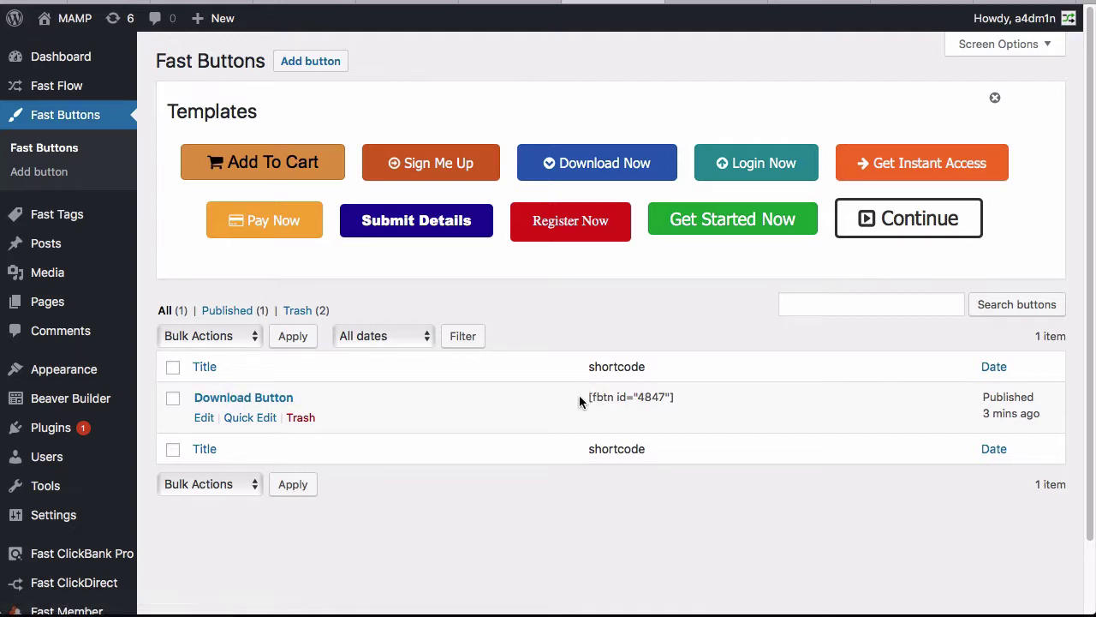
{"action": "left_click_drag", "start_coordinate": [579, 395], "coordinate": [825, 402]}
{"action": "left_click", "coordinate": [825, 402]}
{"action": "left_click", "coordinate": [1035, 2]}
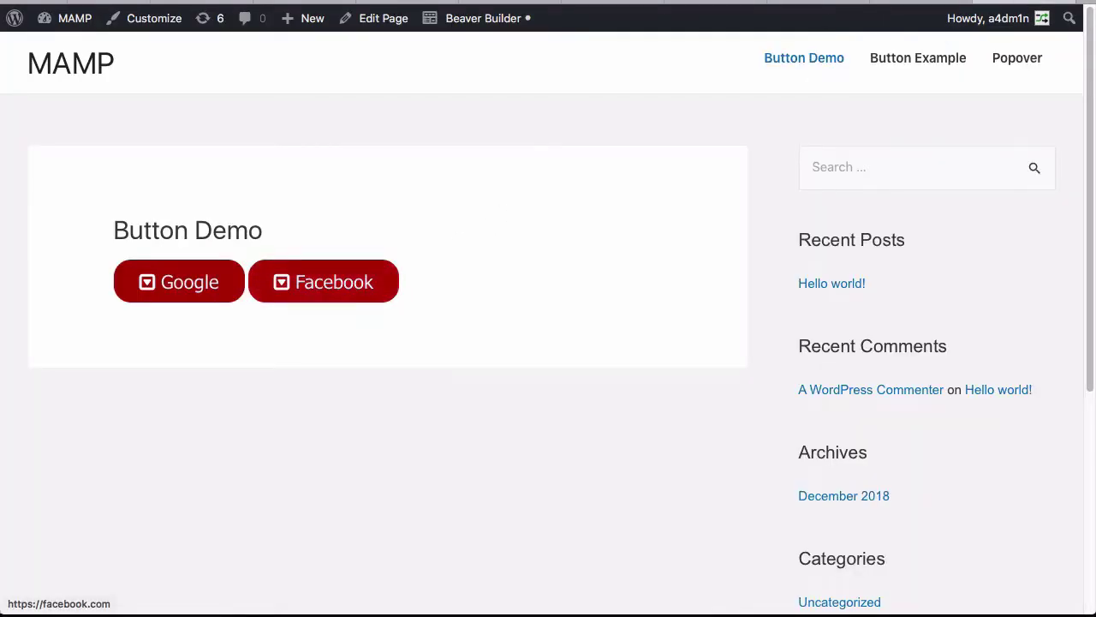
{"action": "left_click", "coordinate": [901, 2]}
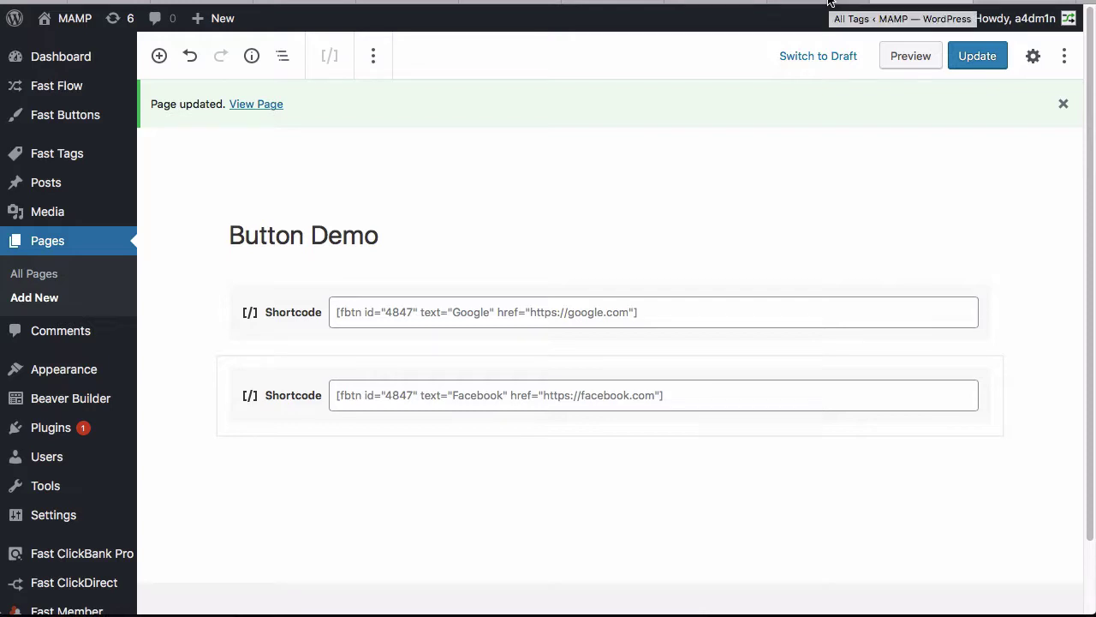
{"action": "left_click", "coordinate": [685, 3]}
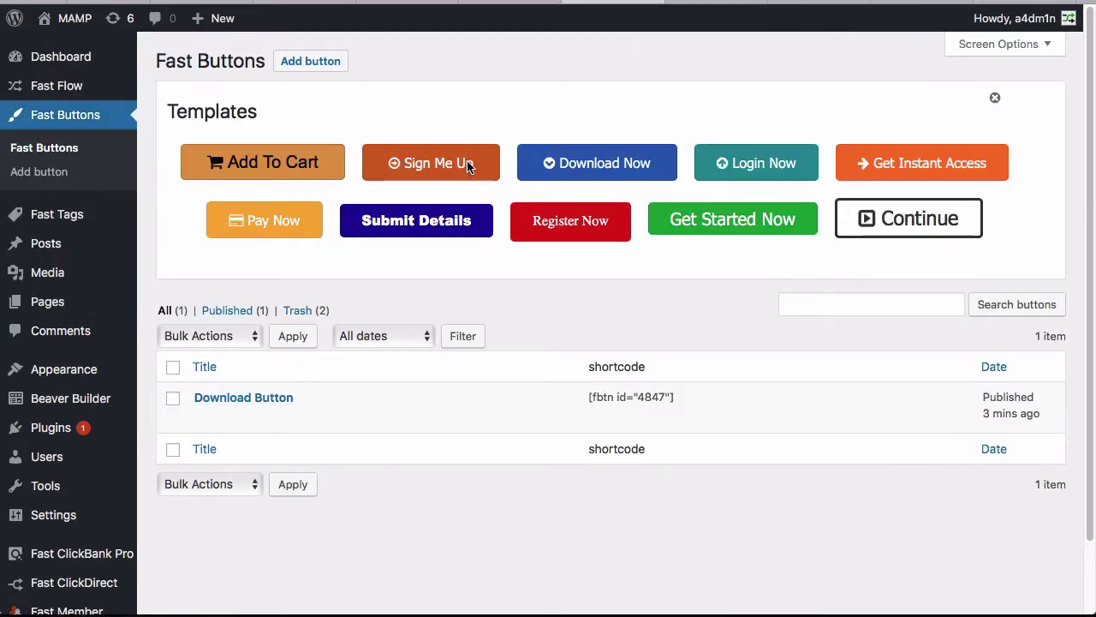
{"action": "left_click", "coordinate": [1006, 3]}
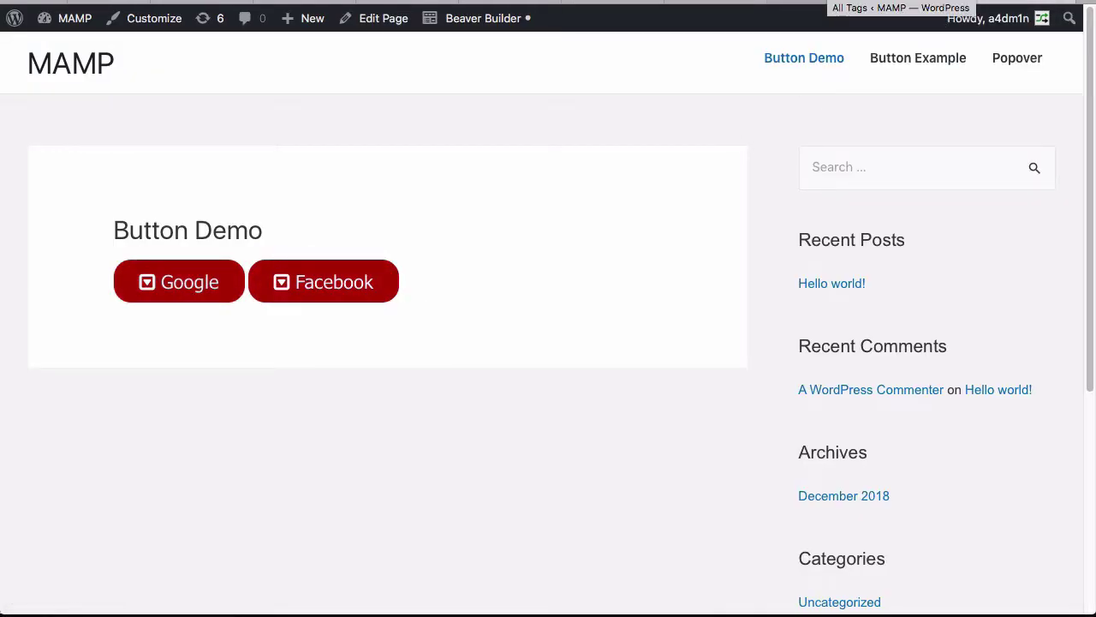
{"action": "left_click", "coordinate": [822, 4]}
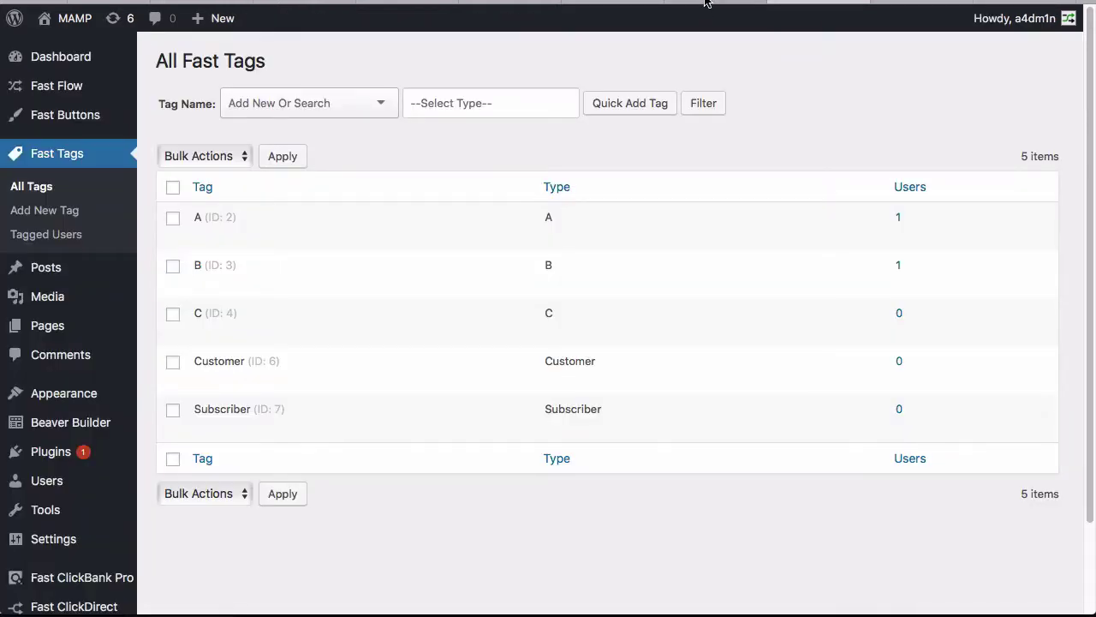
Open the Download Button for editing from the Fast Buttons list and set its border-radius to 4
{"action": "left_click", "coordinate": [711, 8]}
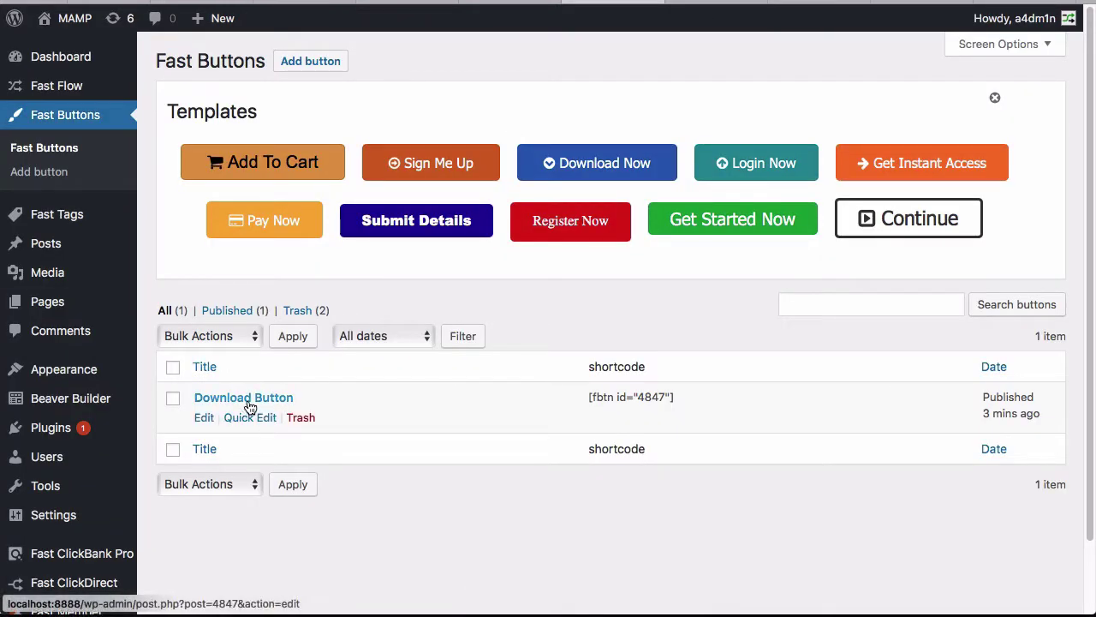
{"action": "left_click", "coordinate": [203, 418]}
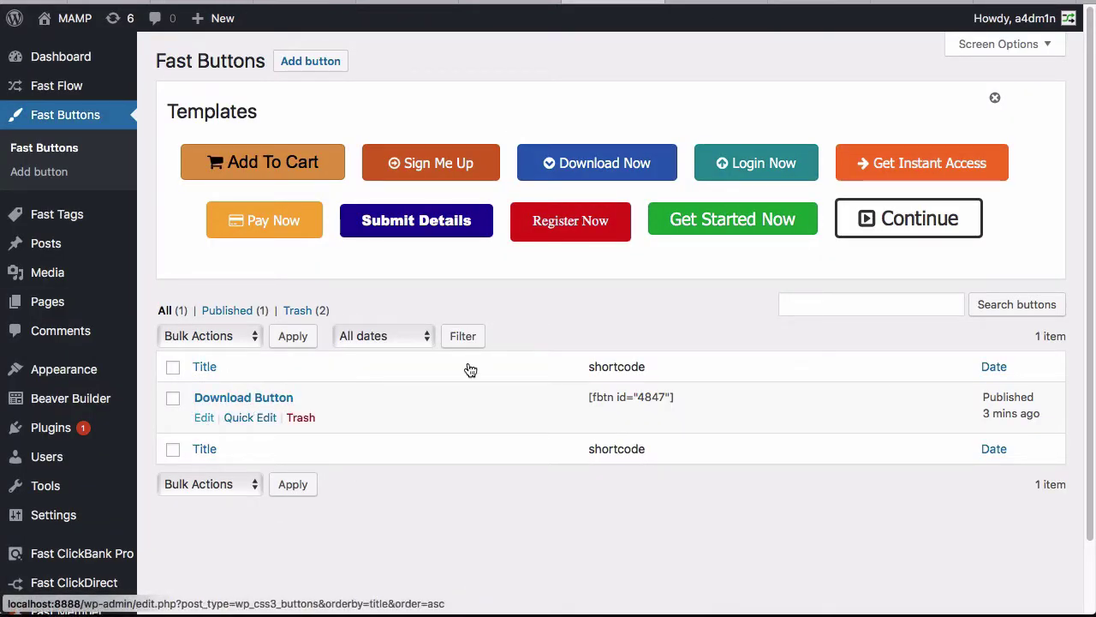
{"action": "scroll", "coordinate": [557, 352], "scroll_direction": "down", "scroll_amount": 1}
{"action": "scroll", "coordinate": [578, 421], "scroll_direction": "down", "scroll_amount": 5}
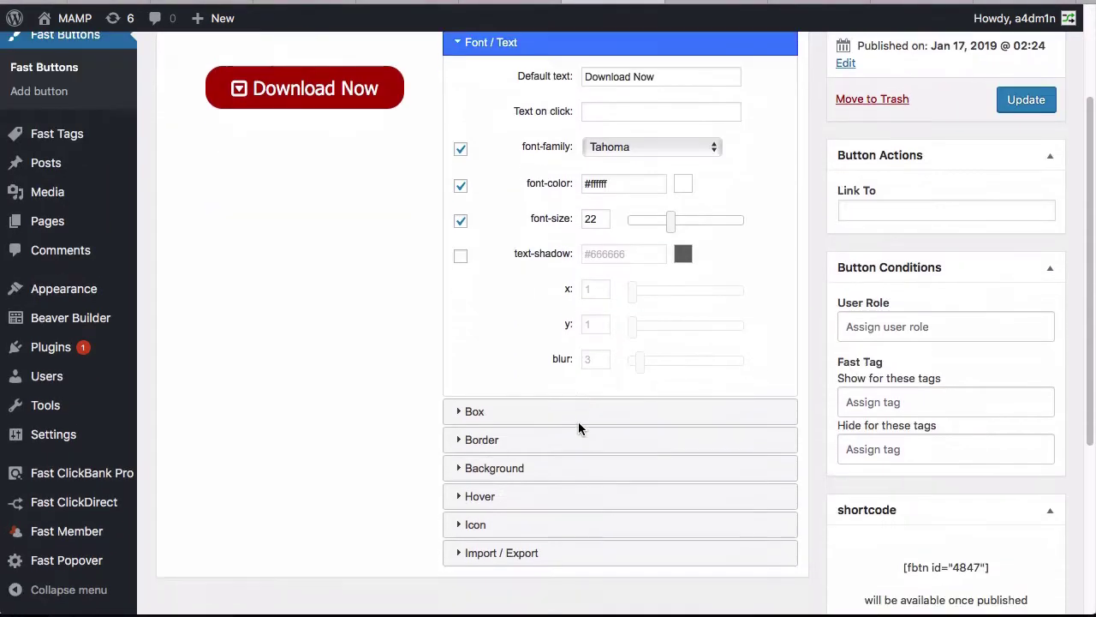
{"action": "left_click", "coordinate": [506, 429]}
{"action": "scroll", "coordinate": [680, 163], "scroll_direction": "up", "scroll_amount": 5}
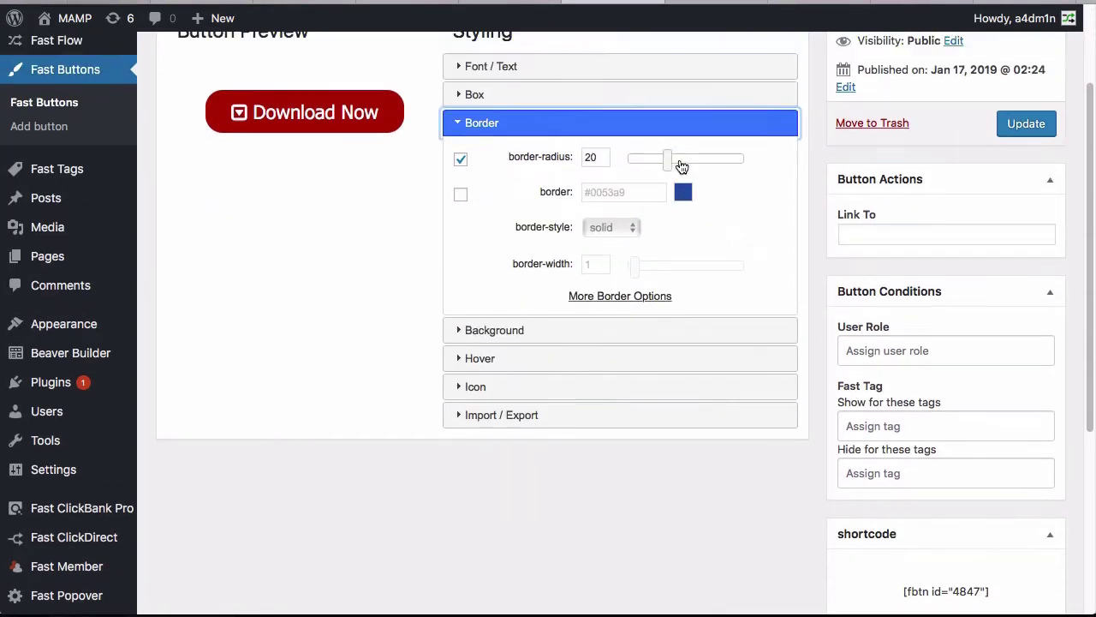
{"action": "left_click_drag", "start_coordinate": [668, 281], "coordinate": [634, 290]}
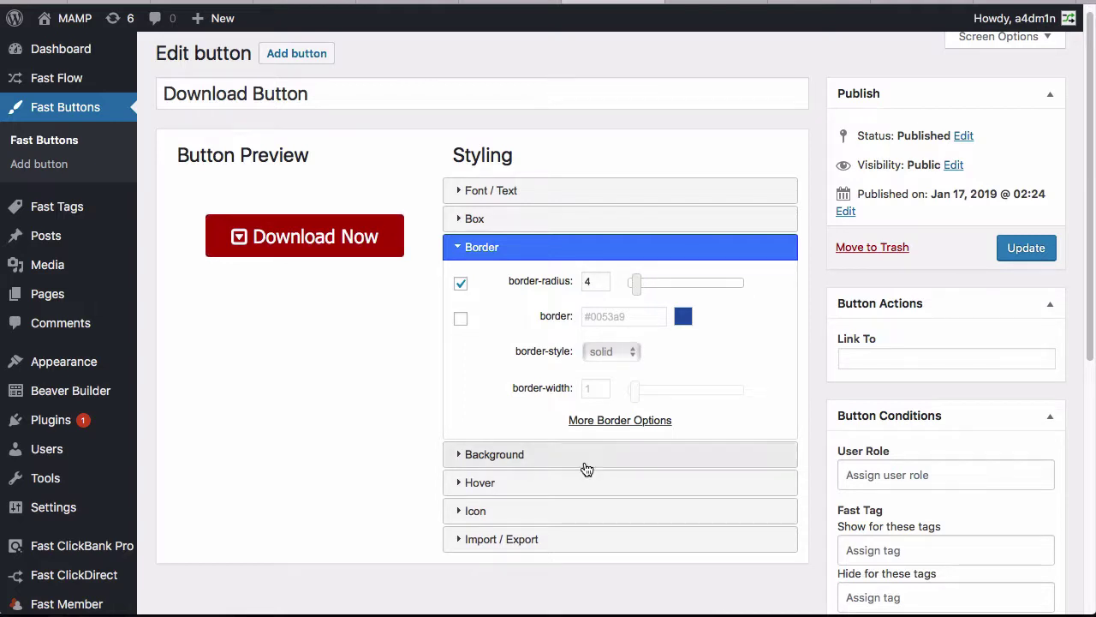
Set the Download Button's solid background color to blue #0000b3
{"action": "left_click", "coordinate": [513, 455]}
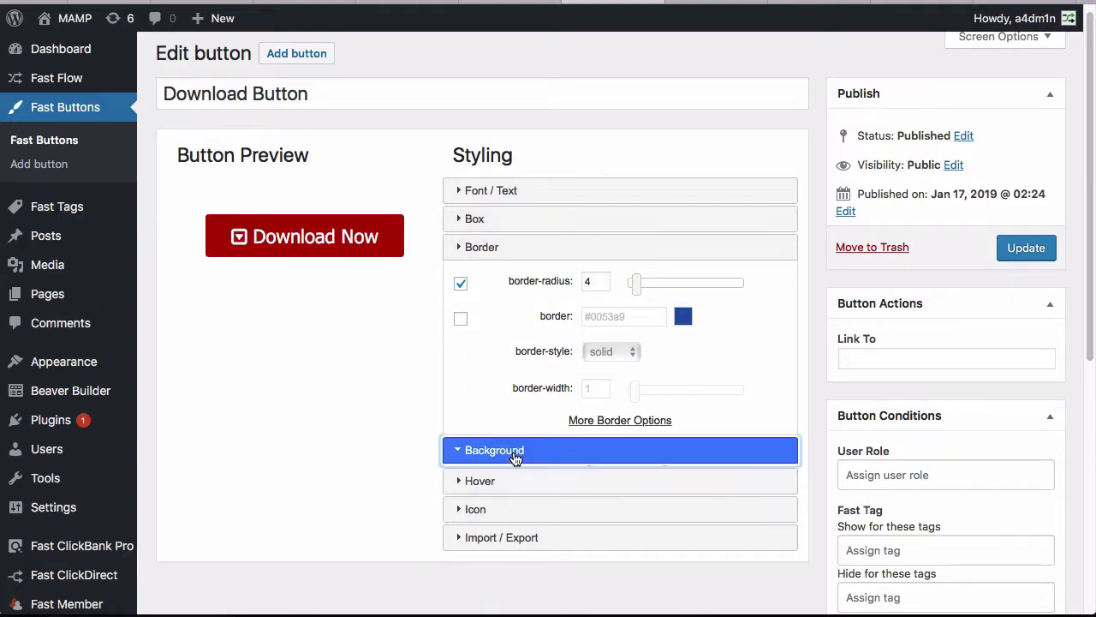
{"action": "left_click", "coordinate": [684, 349]}
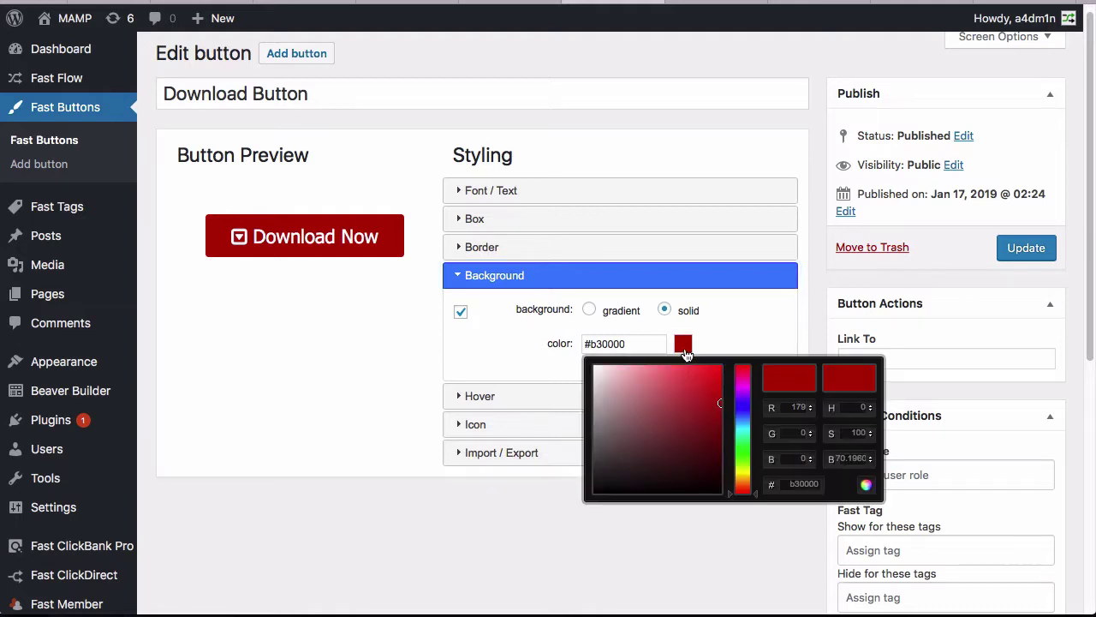
{"action": "mouse_move", "coordinate": [741, 409]}
{"action": "left_mouse_down"}
{"action": "mouse_move", "coordinate": [741, 396]}
{"action": "mouse_move", "coordinate": [741, 408]}
{"action": "left_mouse_up"}
{"action": "left_click", "coordinate": [533, 423]}
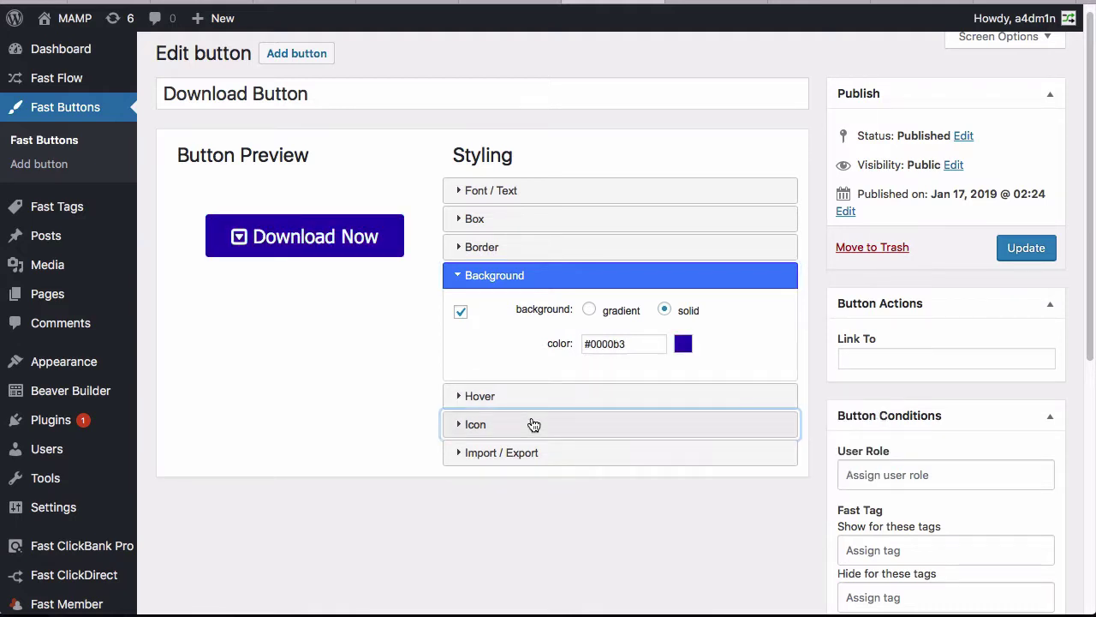
Set the Download Button's solid hover background color to green #2bff55
{"action": "left_click", "coordinate": [525, 307]}
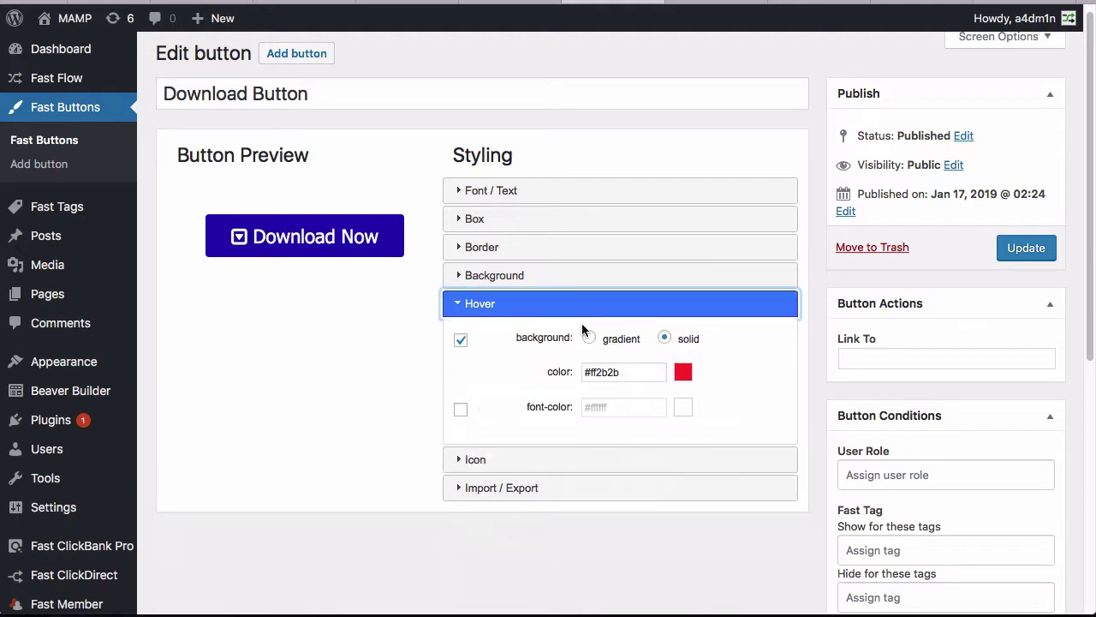
{"action": "left_click", "coordinate": [682, 374]}
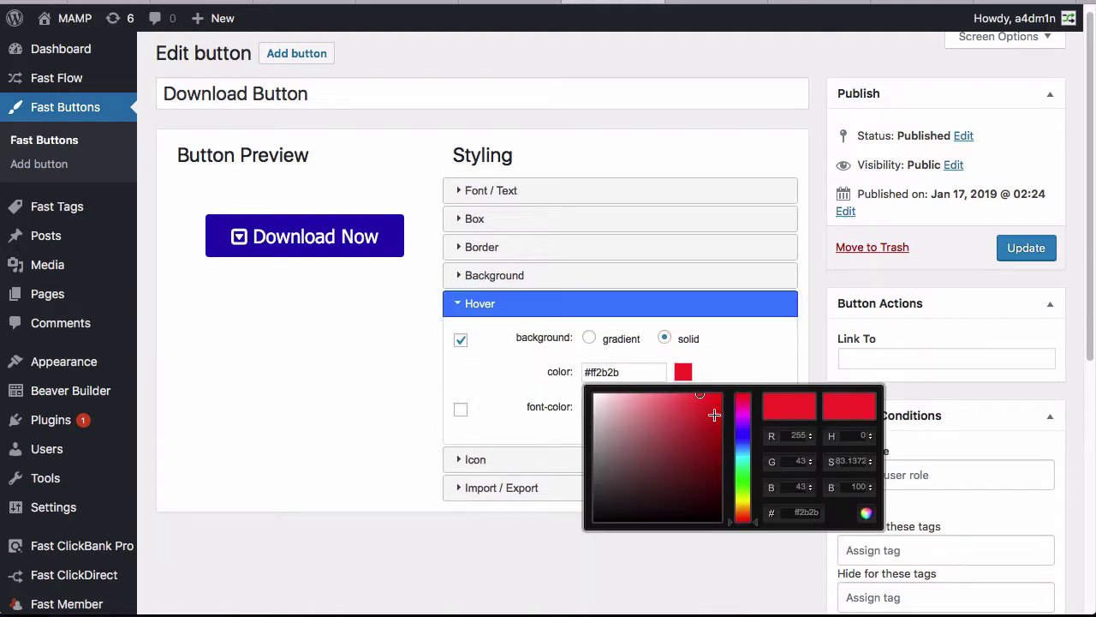
{"action": "left_click", "coordinate": [745, 469]}
{"action": "left_click", "coordinate": [744, 468]}
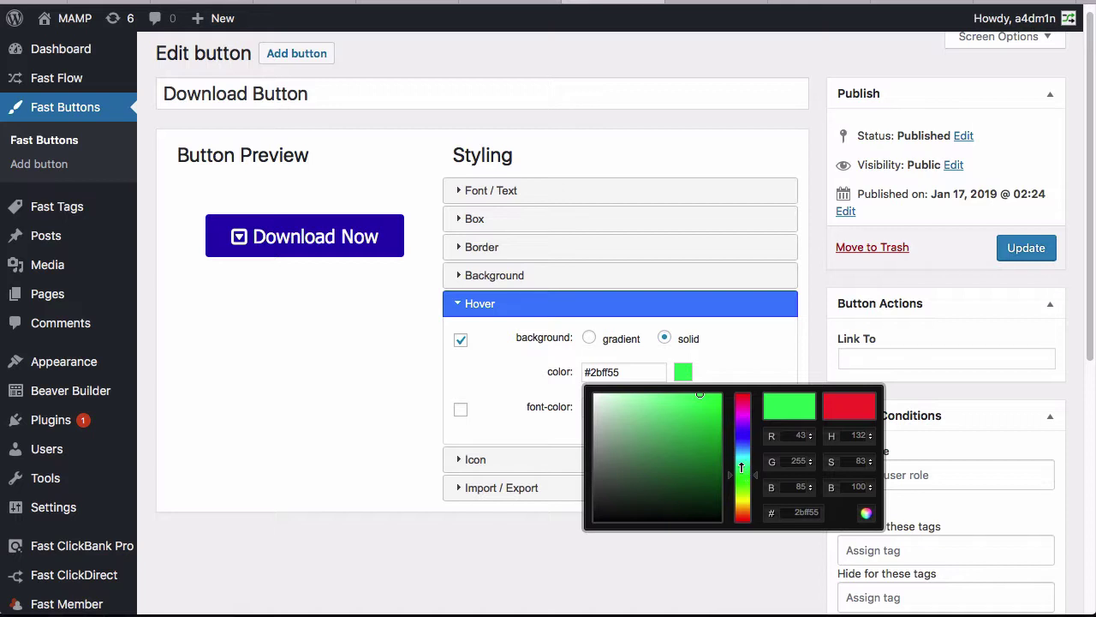
Save the Download Button with light blue #2bb5ff as its hover background color and reload the live Button Demo page
{"action": "left_click_drag", "start_coordinate": [740, 449], "coordinate": [743, 440]}
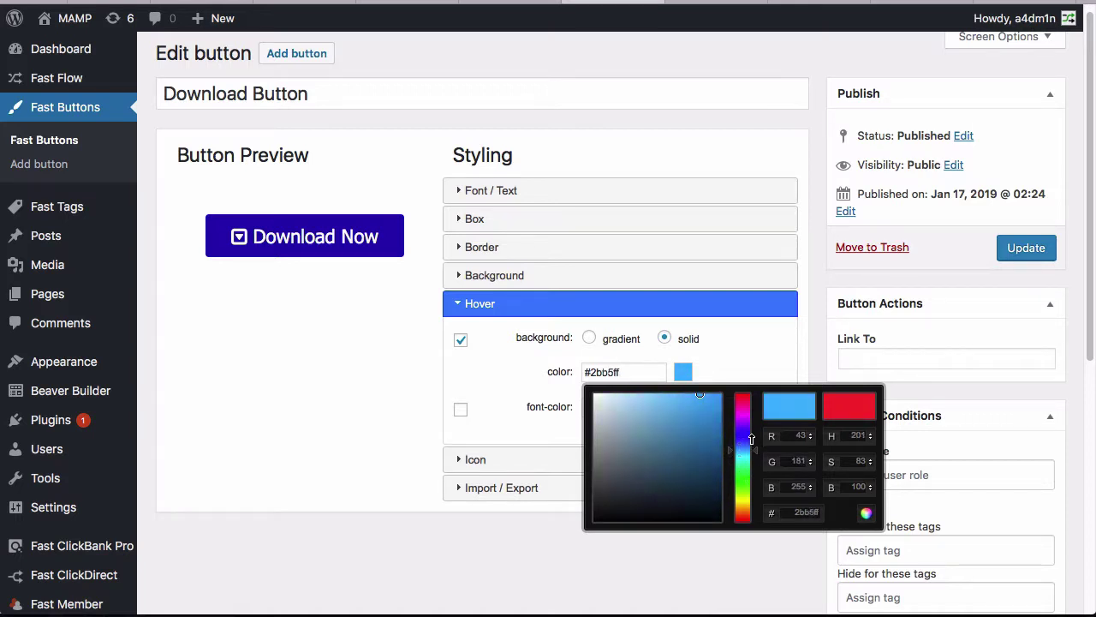
{"action": "left_click", "coordinate": [1000, 257]}
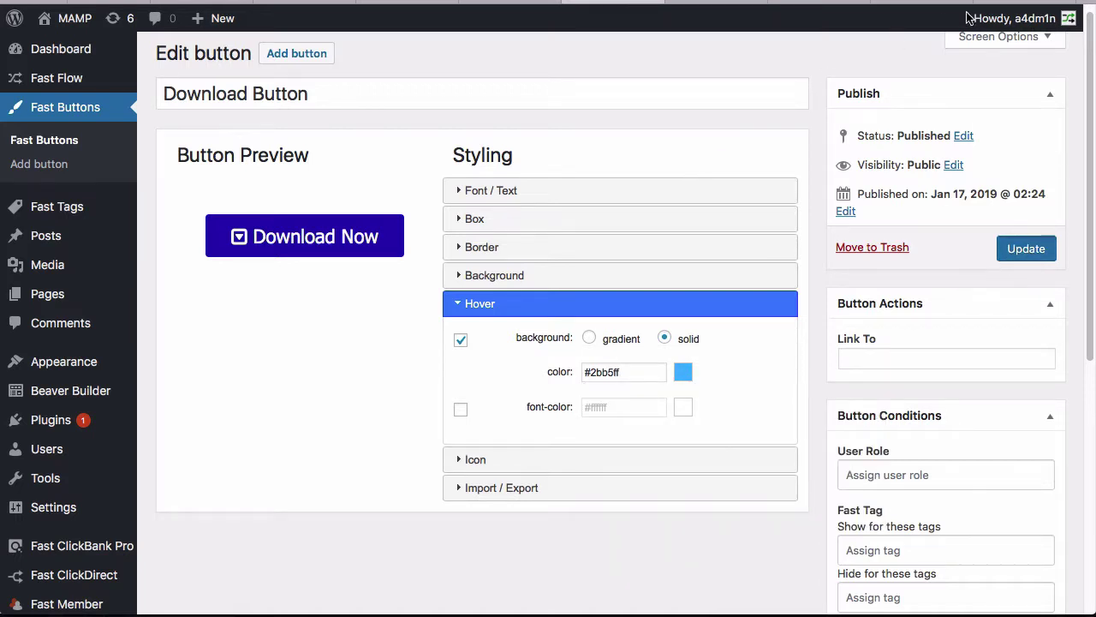
{"action": "left_click", "coordinate": [1018, 4]}
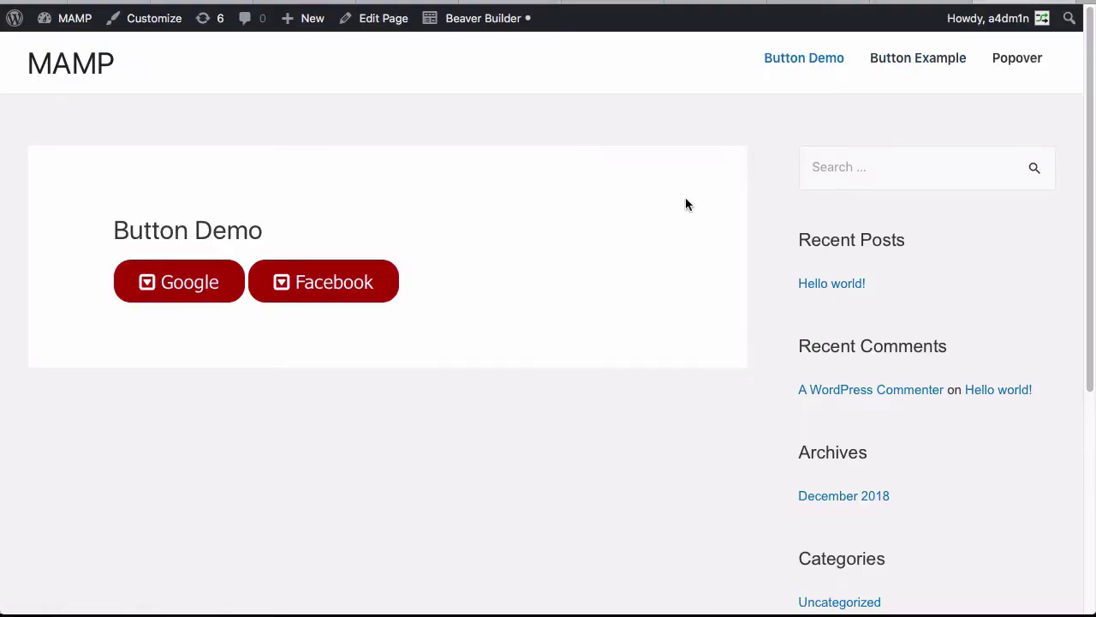
{"action": "key", "text": "super+r"}
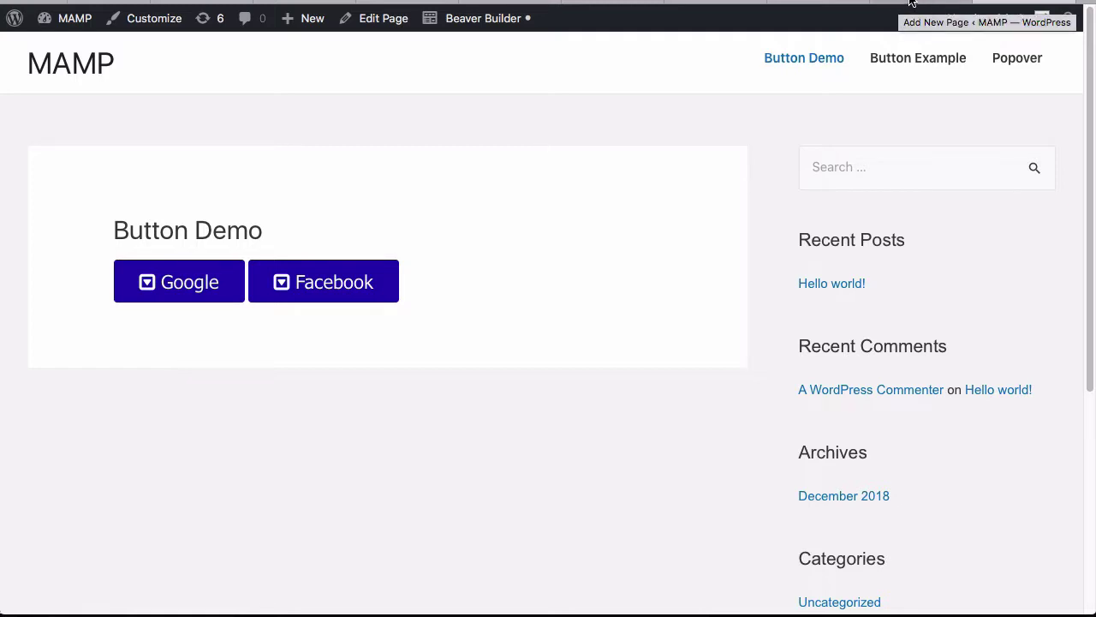
Set the Download Button to show only for the Customer tag, save it and check the live Button Demo page
{"action": "left_click", "coordinate": [942, 4]}
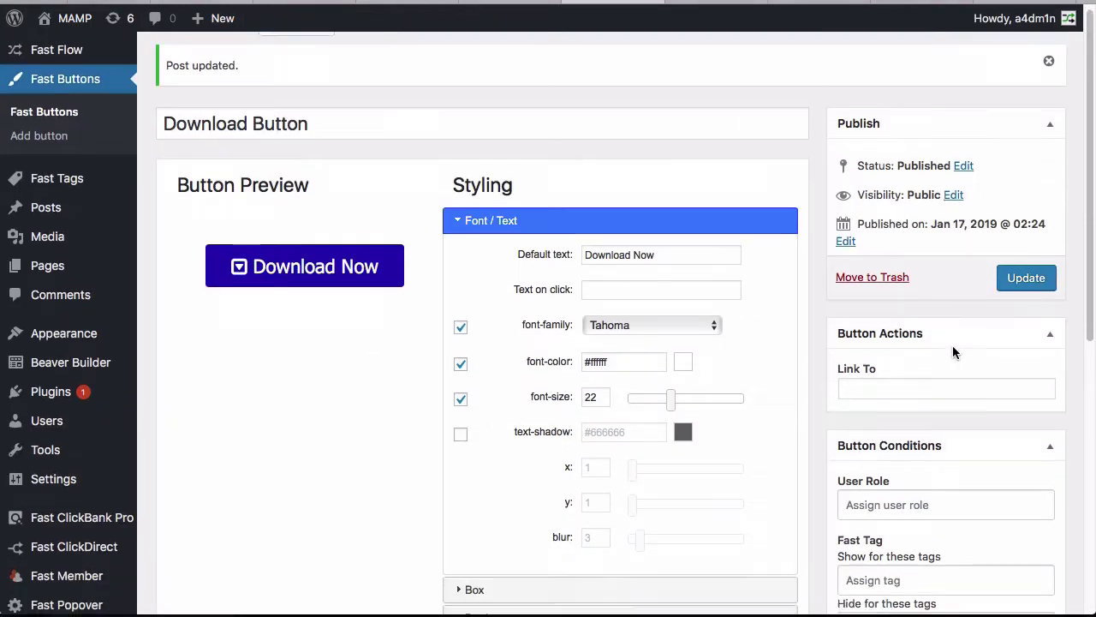
{"action": "scroll", "coordinate": [952, 345], "scroll_direction": "down", "scroll_amount": 5}
{"action": "scroll", "coordinate": [952, 345], "scroll_direction": "down", "scroll_amount": 1}
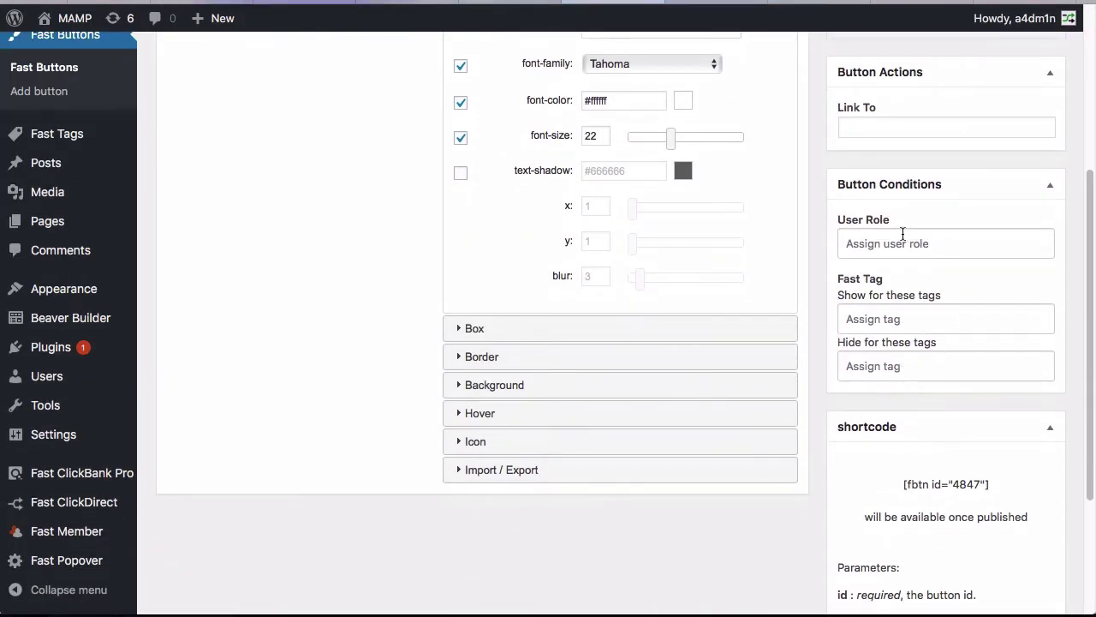
{"action": "left_click", "coordinate": [896, 330]}
{"action": "left_click", "coordinate": [874, 417]}
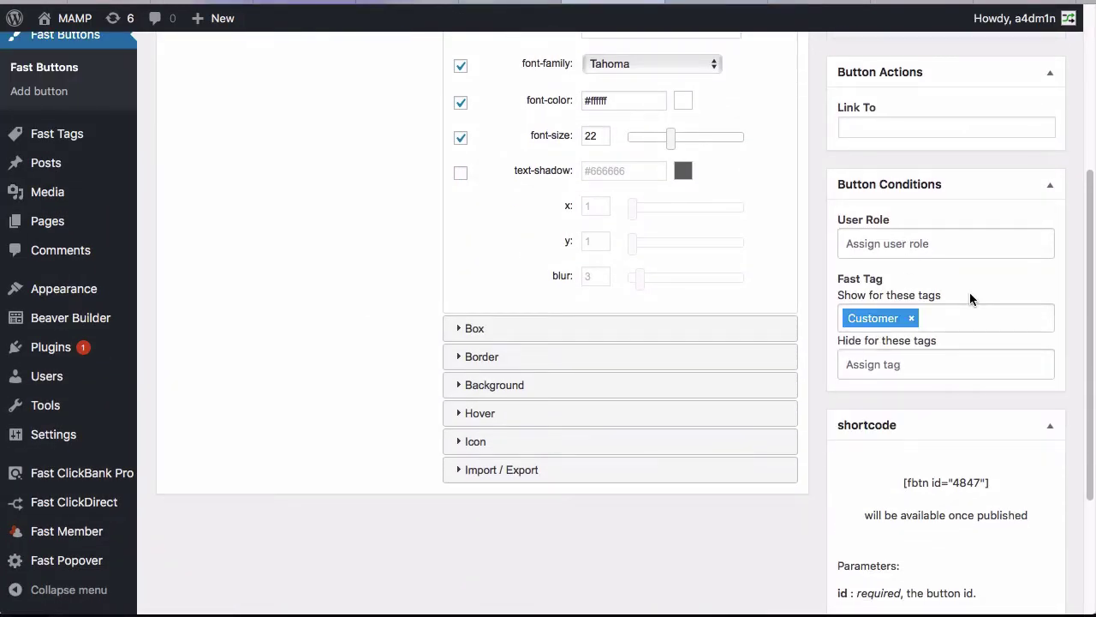
{"action": "scroll", "coordinate": [970, 298], "scroll_direction": "up", "scroll_amount": 1}
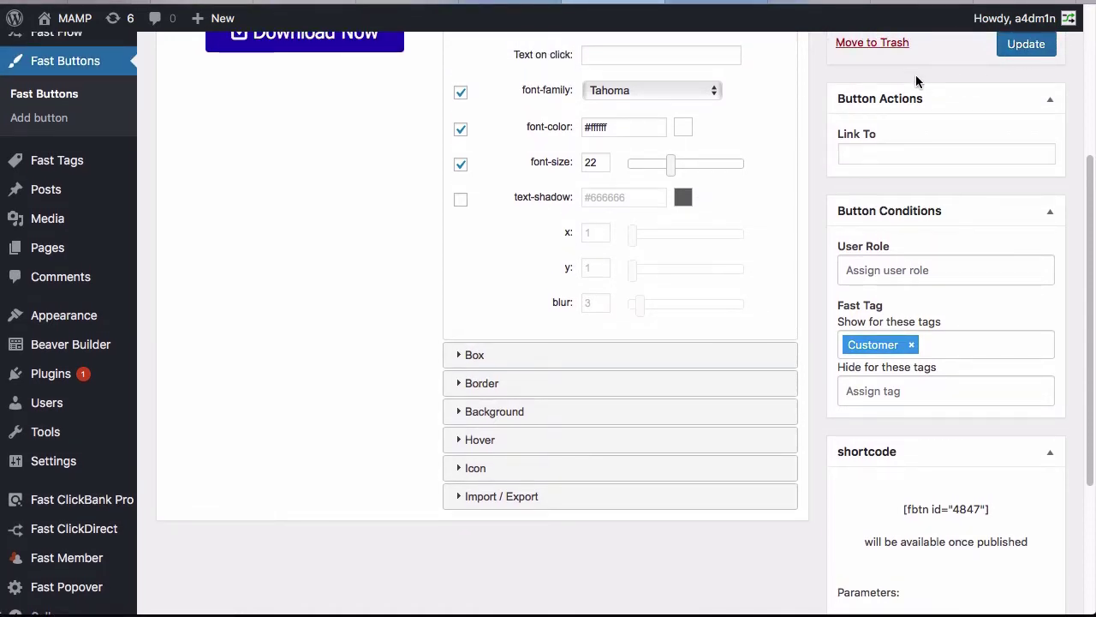
{"action": "left_click", "coordinate": [1026, 43]}
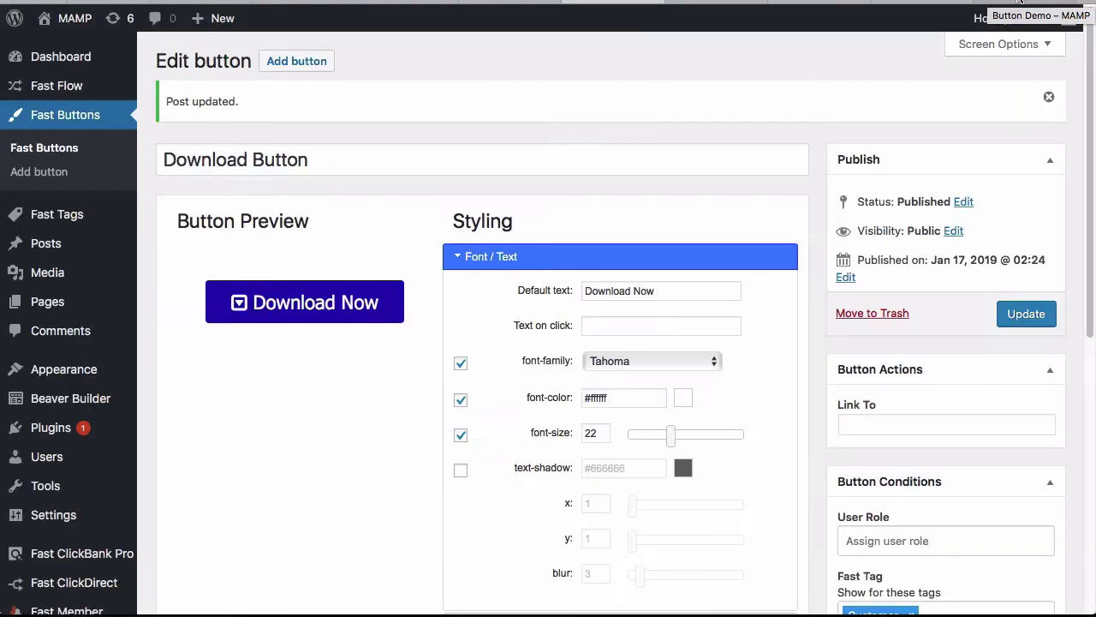
{"action": "left_click", "coordinate": [1020, 4]}
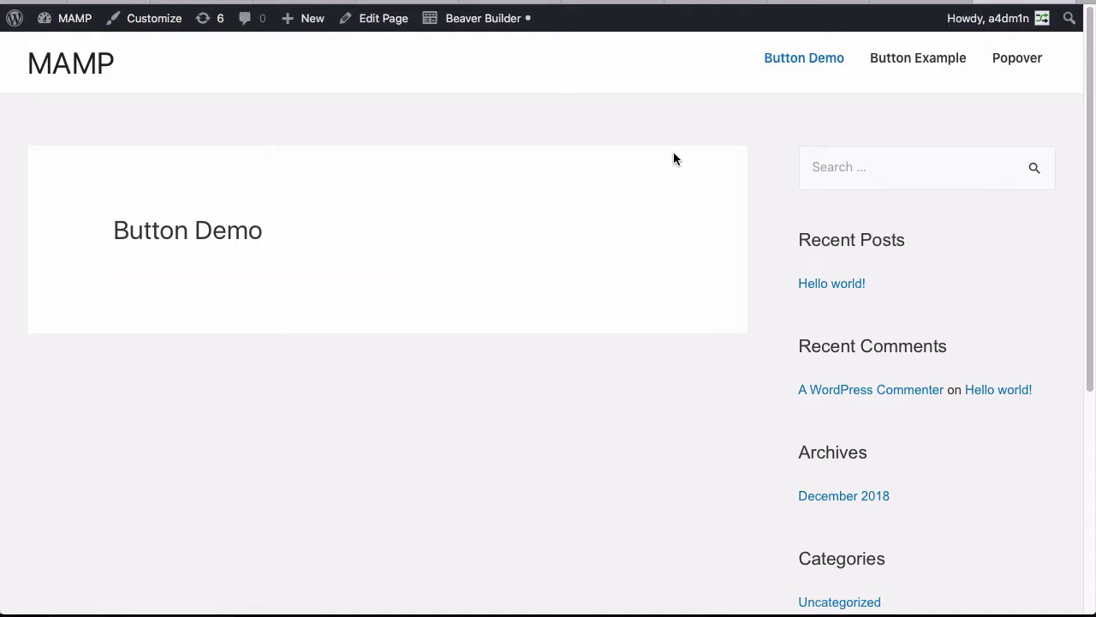
Add the Customer tag to the Fast Tags of the logged-in user's profile, save it and return to the Button Demo page
{"action": "mouse_move", "coordinate": [985, 22]}
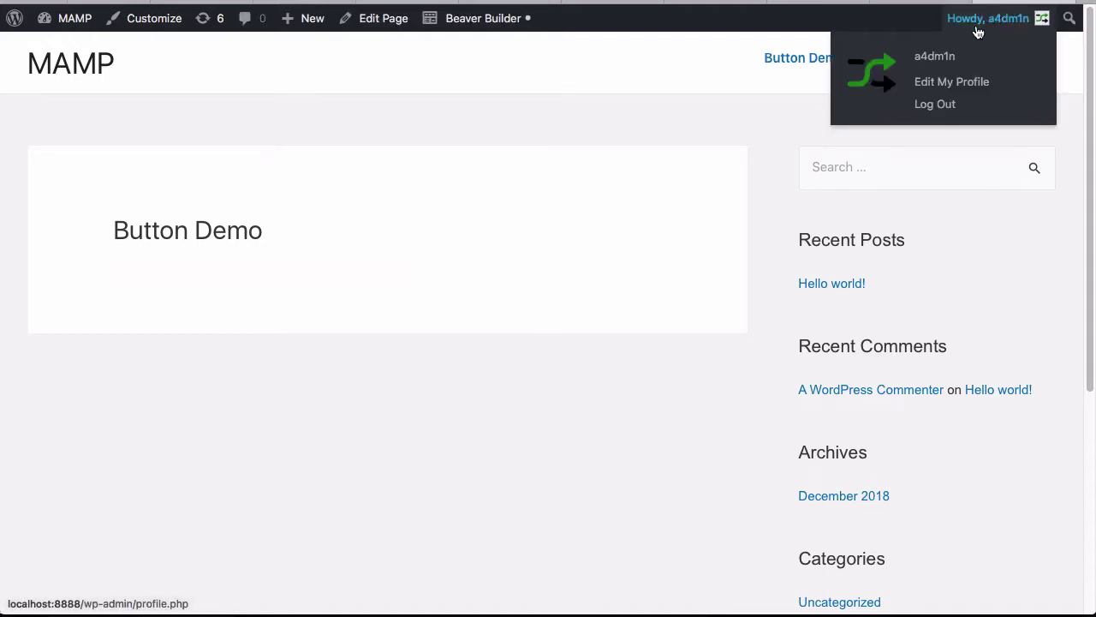
{"action": "left_click", "coordinate": [938, 64], "text": "super"}
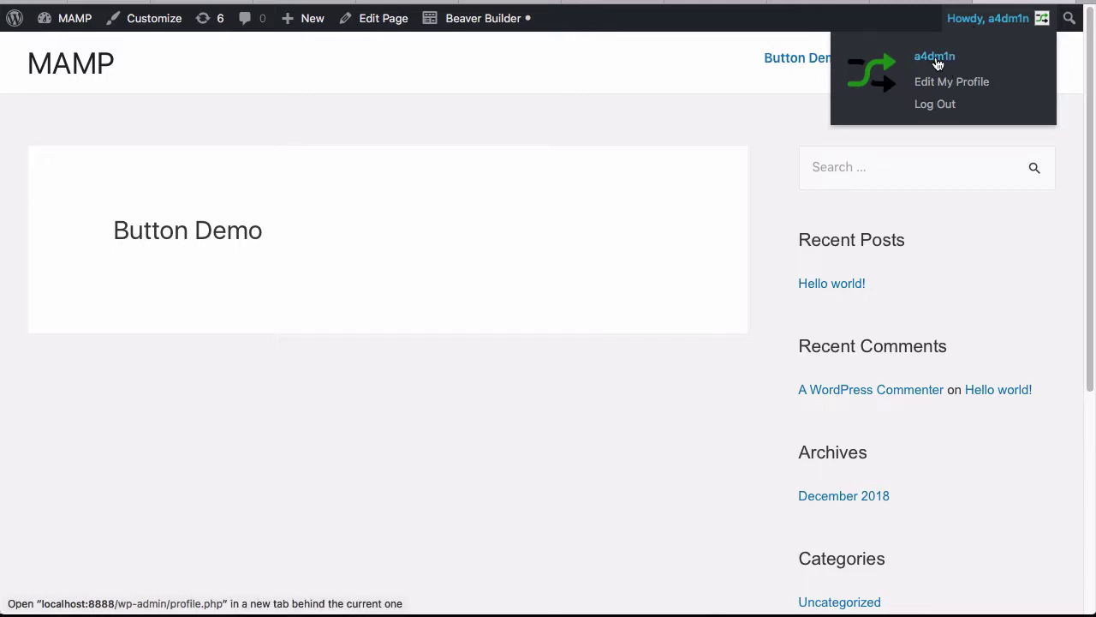
{"action": "left_click", "coordinate": [466, 446]}
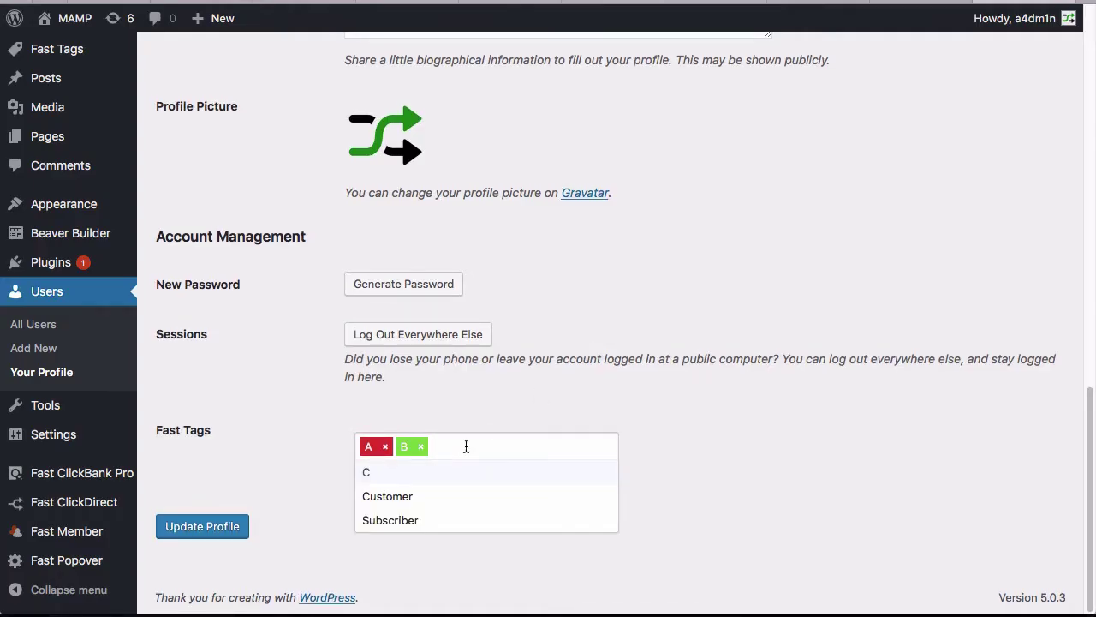
{"action": "left_click", "coordinate": [395, 498]}
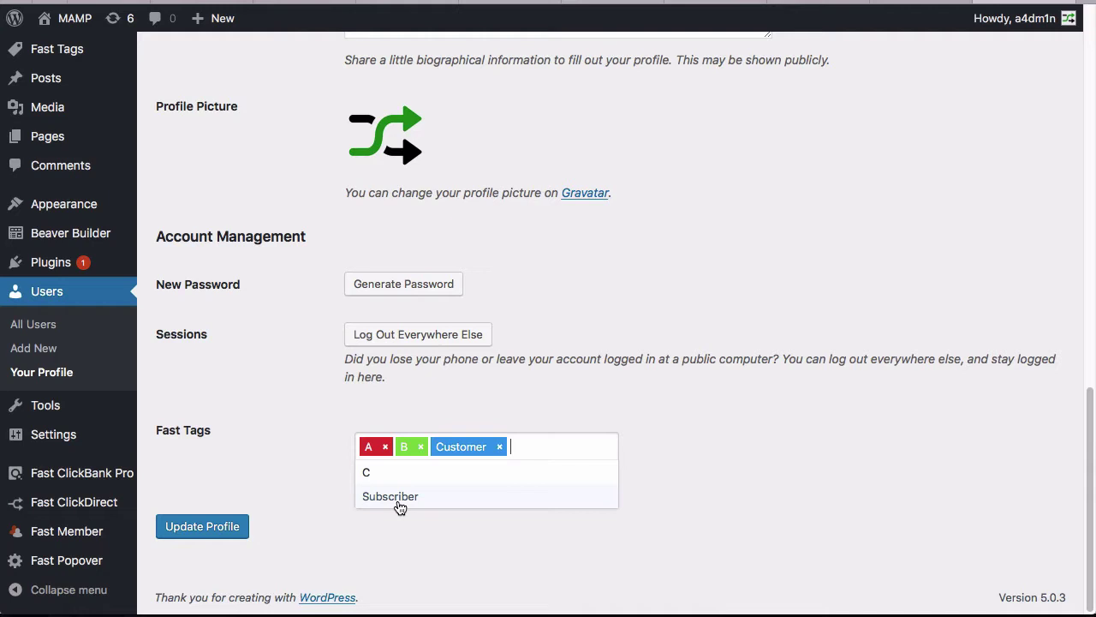
{"action": "left_click", "coordinate": [209, 530]}
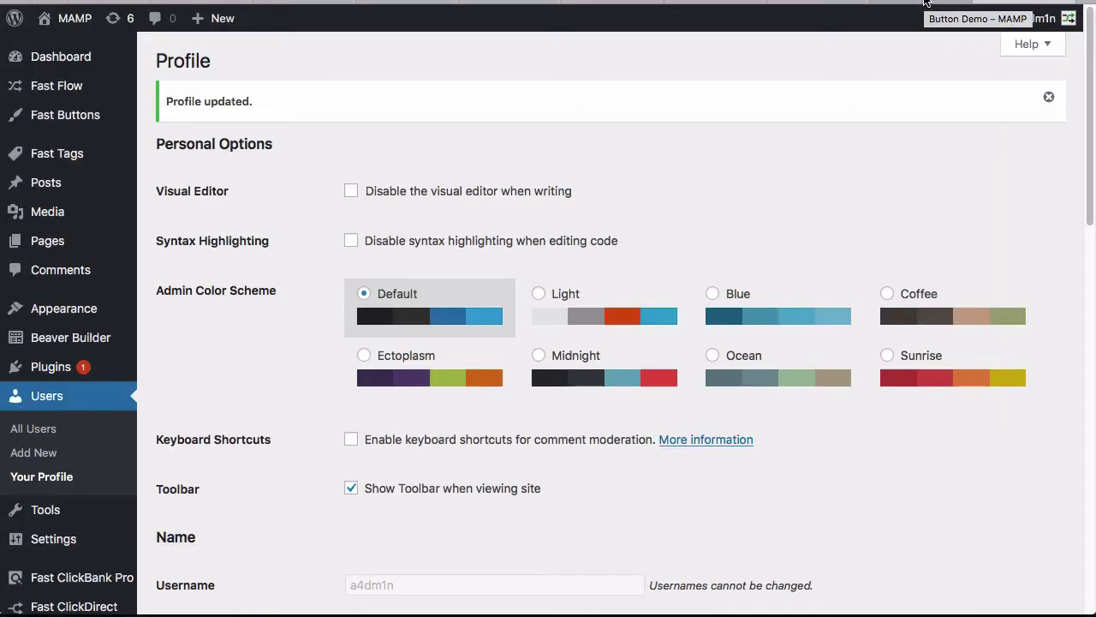
{"action": "left_click", "coordinate": [925, 3]}
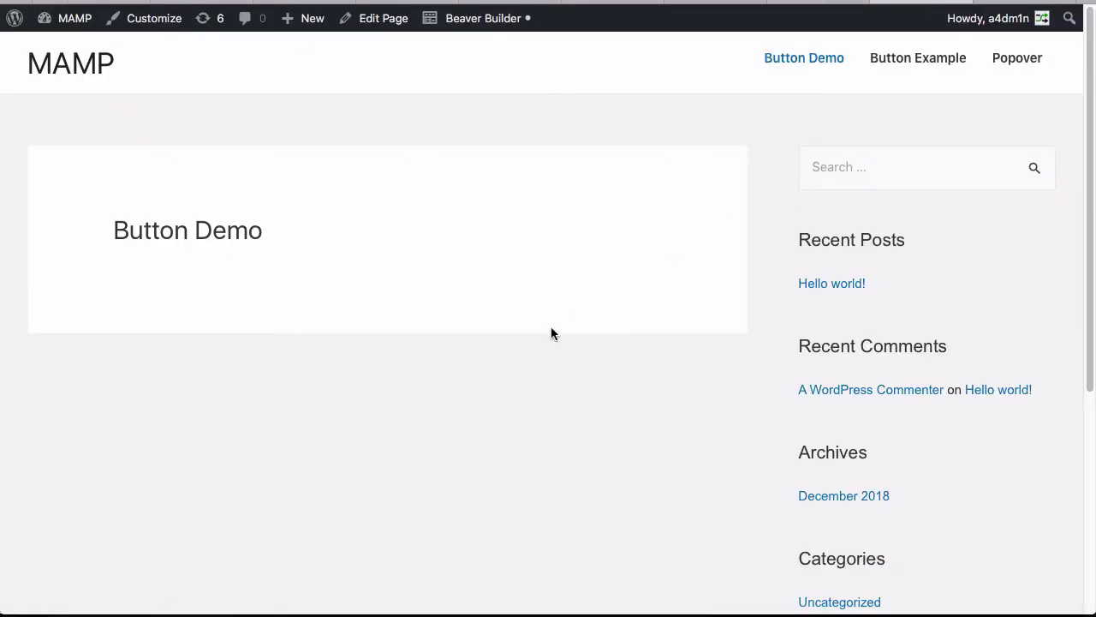